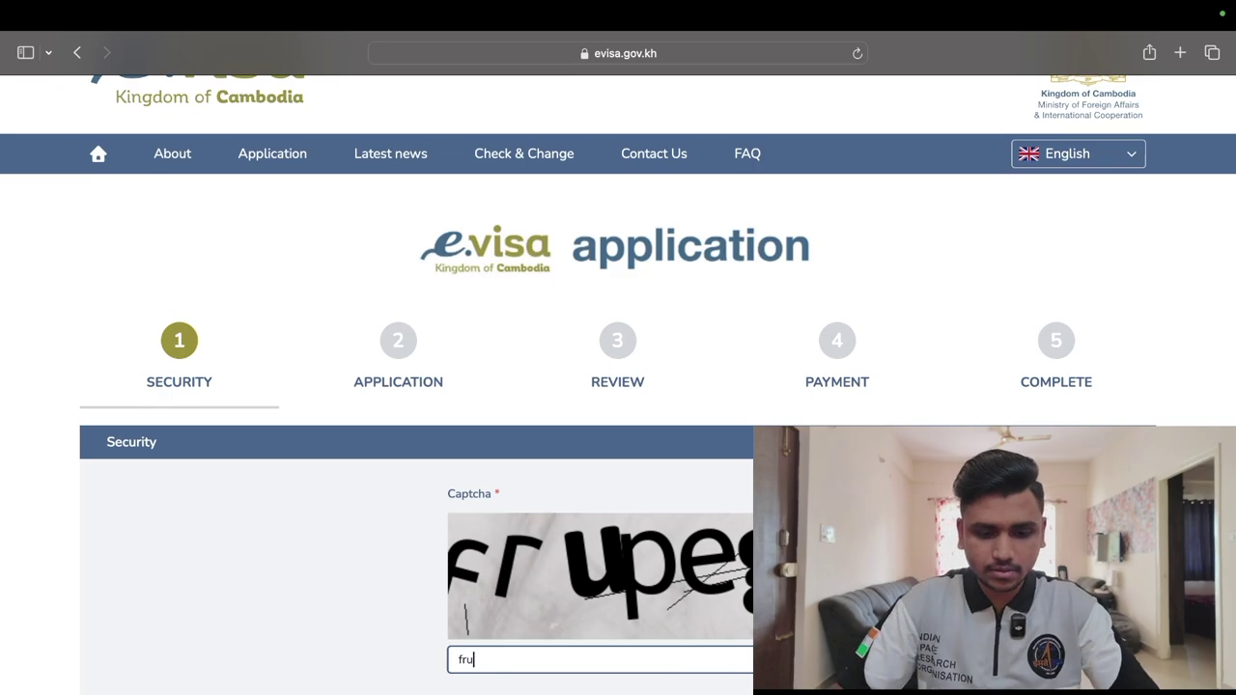
# Submit the captcha and scroll through the newly opened application form
pyautogui.click(400, 544)
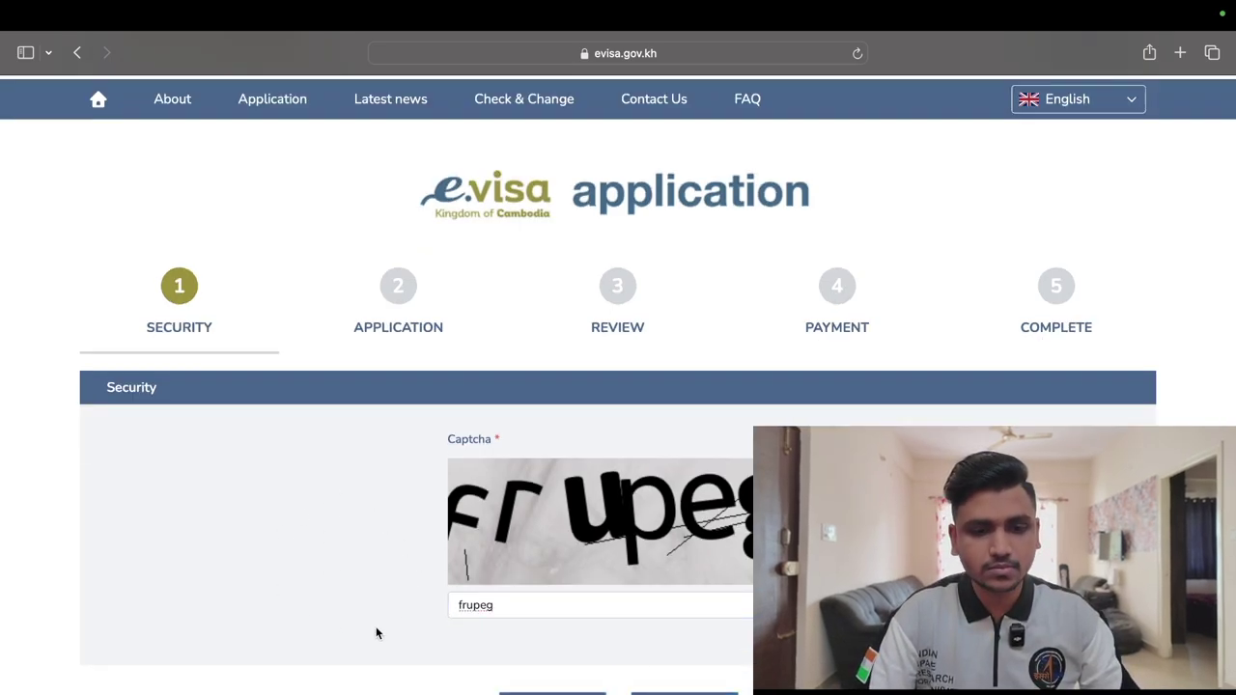
pyautogui.scroll(-2, 376, 632)
pyautogui.scroll(-6, 377, 633)
pyautogui.scroll(4, 377, 632)
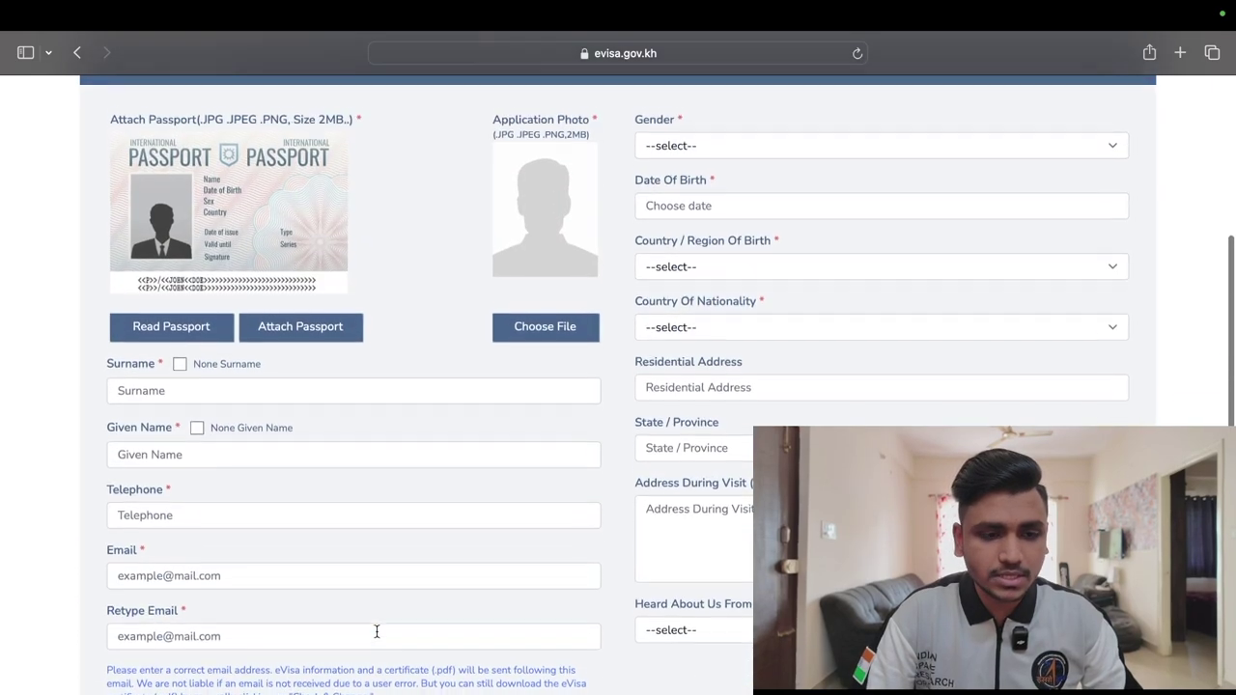
pyautogui.scroll(4, 376, 633)
pyautogui.scroll(-5, 377, 633)
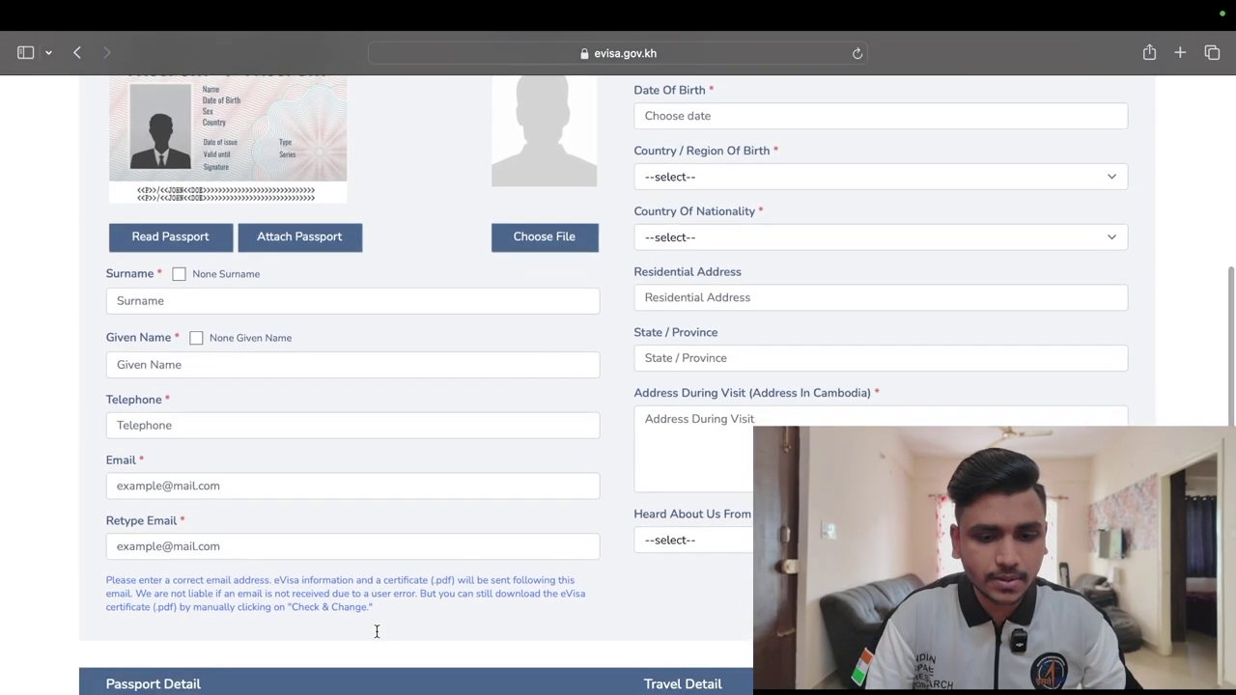
pyautogui.scroll(-3, 377, 632)
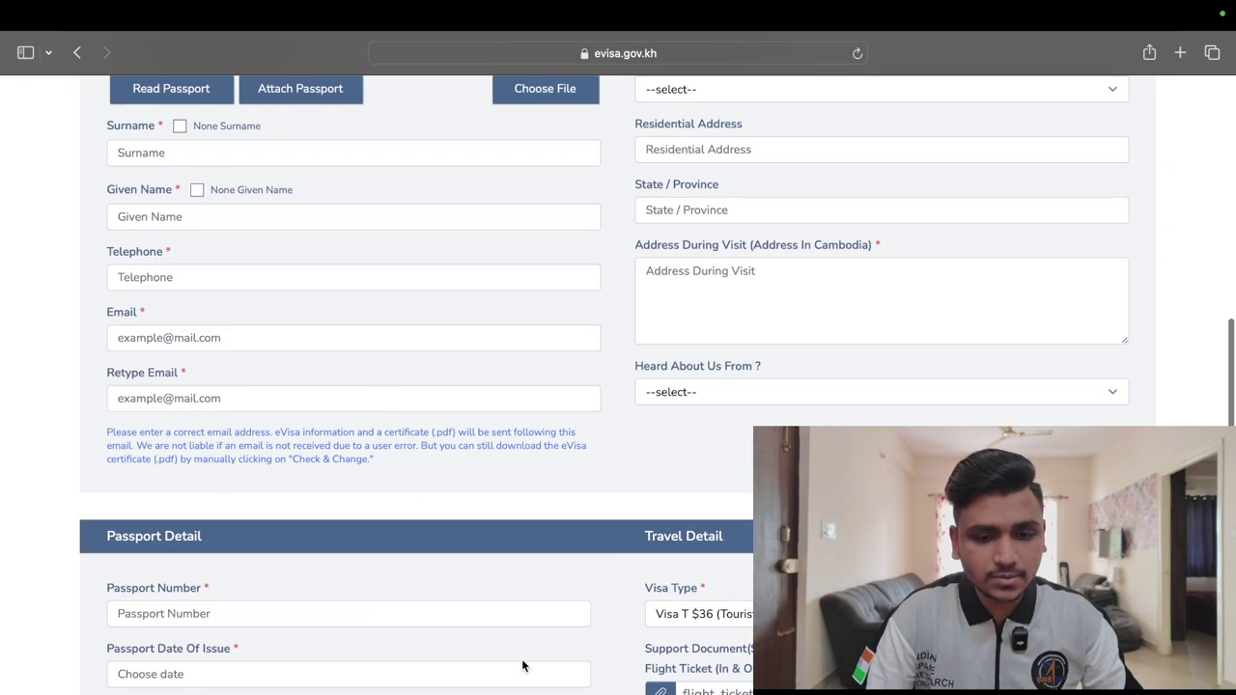
pyautogui.scroll(-1, 523, 667)
# Keep the Visa Type set to Visa T $36 (Tourist)
pyautogui.click(659, 591)
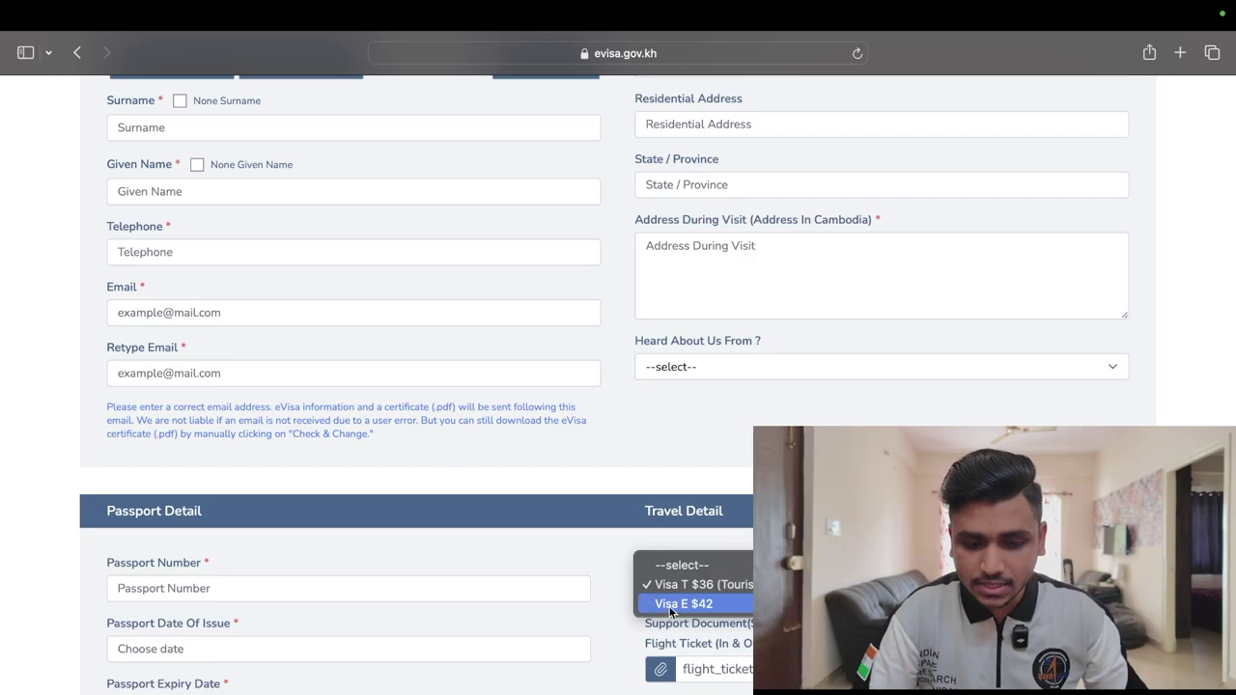
pyautogui.click(663, 589)
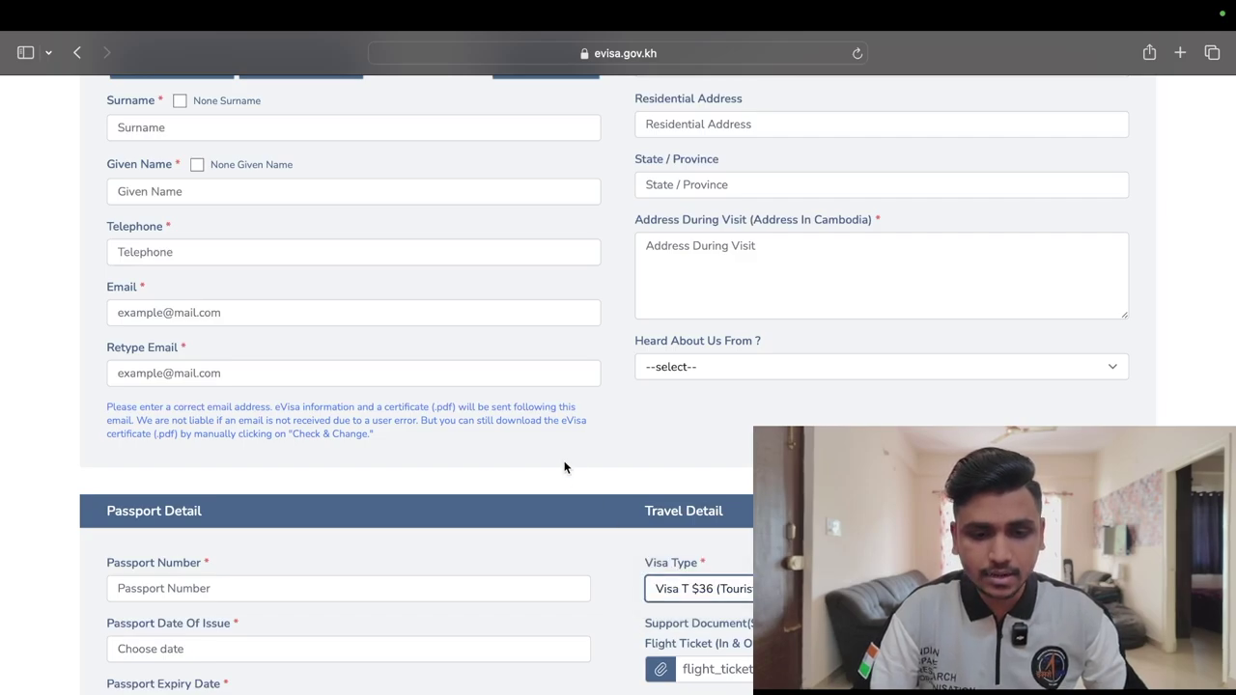
pyautogui.scroll(5, 544, 433)
# Attach the passport screenshot as the passport scan
pyautogui.click(306, 406)
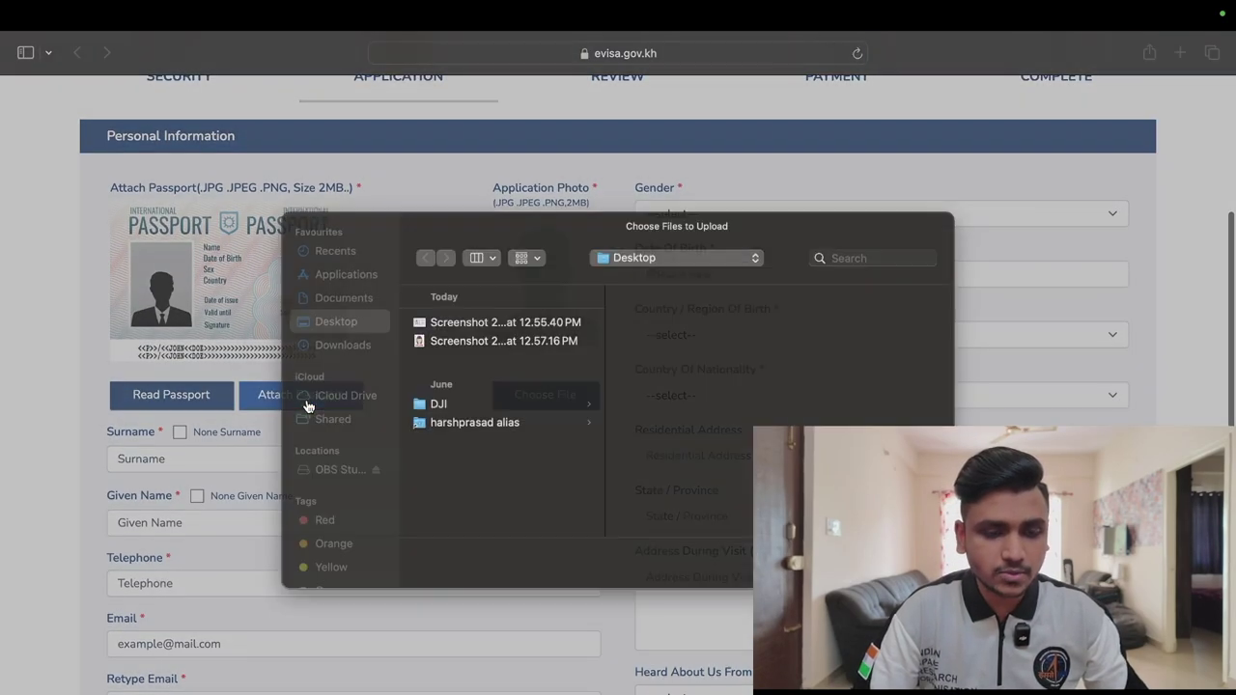
pyautogui.click(456, 336)
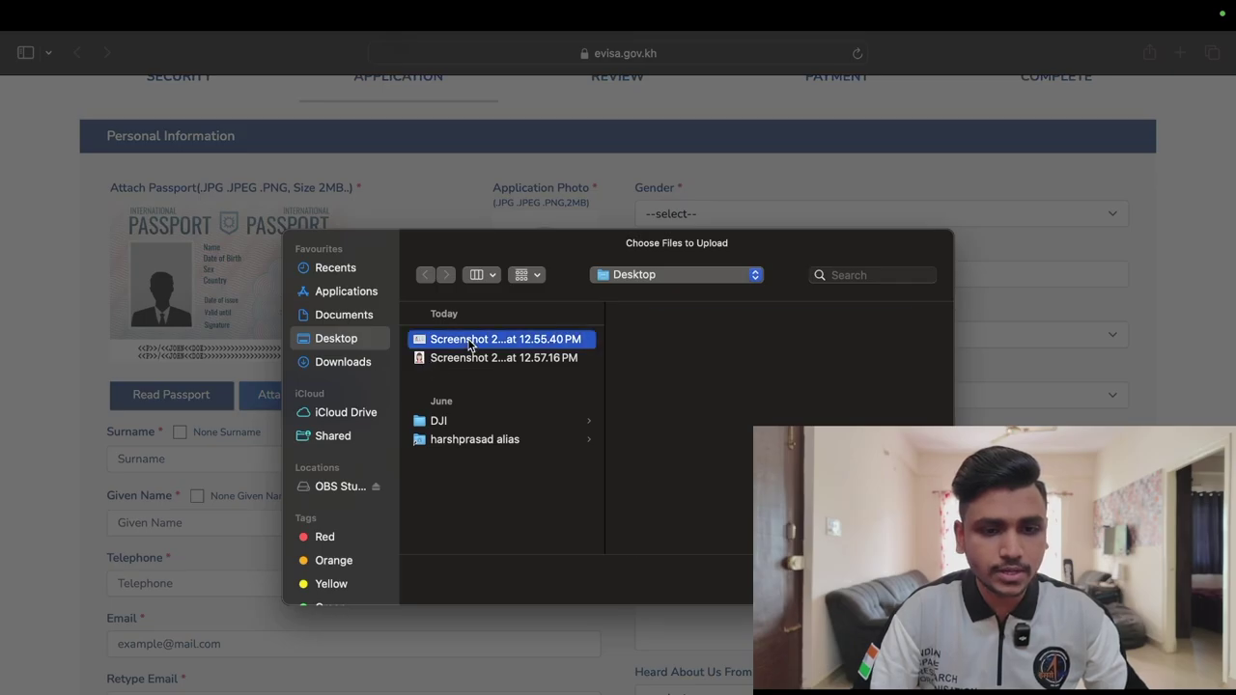
pyautogui.press('Return')
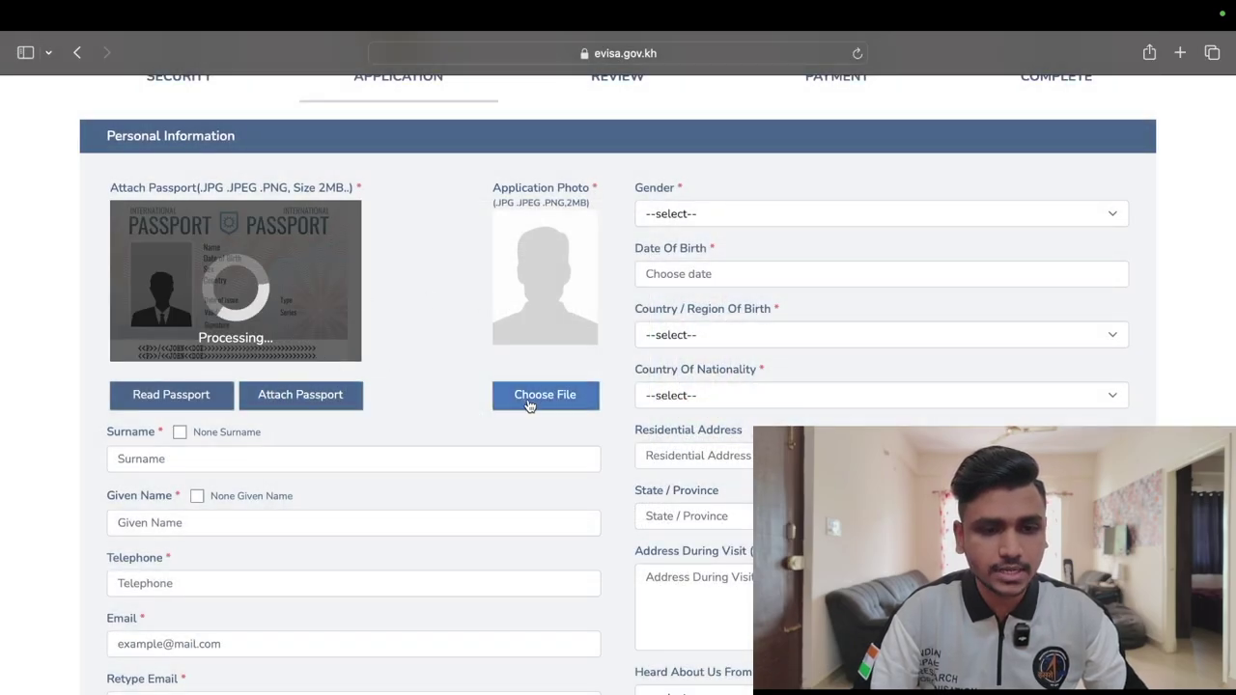
# Upload the portrait screenshot, crop it around the face and save it as the application photo
pyautogui.click(531, 400)
pyautogui.click(462, 361)
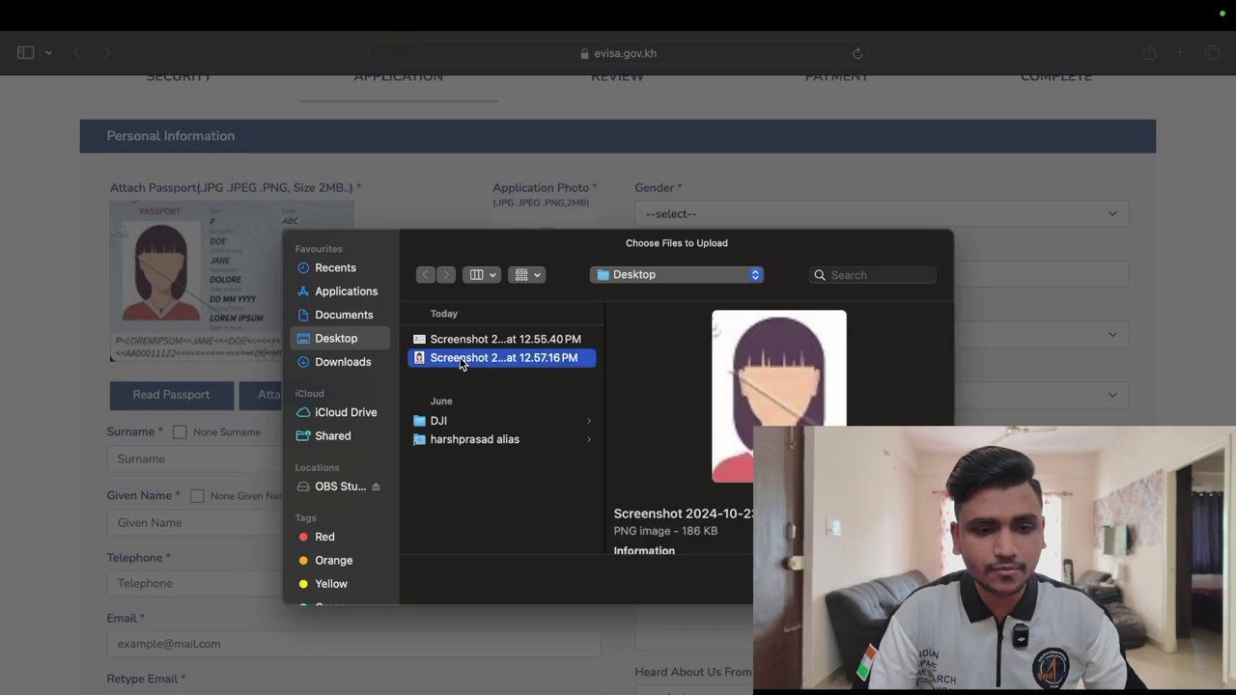
pyautogui.press('Return')
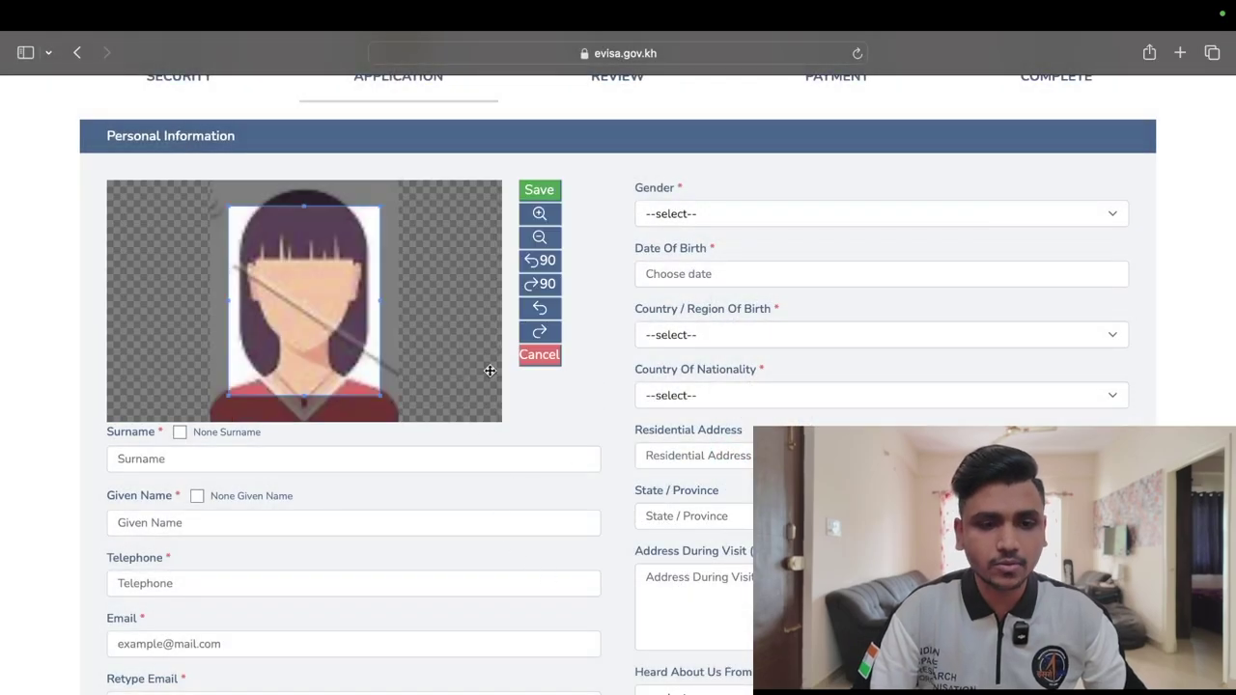
pyautogui.moveTo(229, 207); pyautogui.dragTo(261, 232)
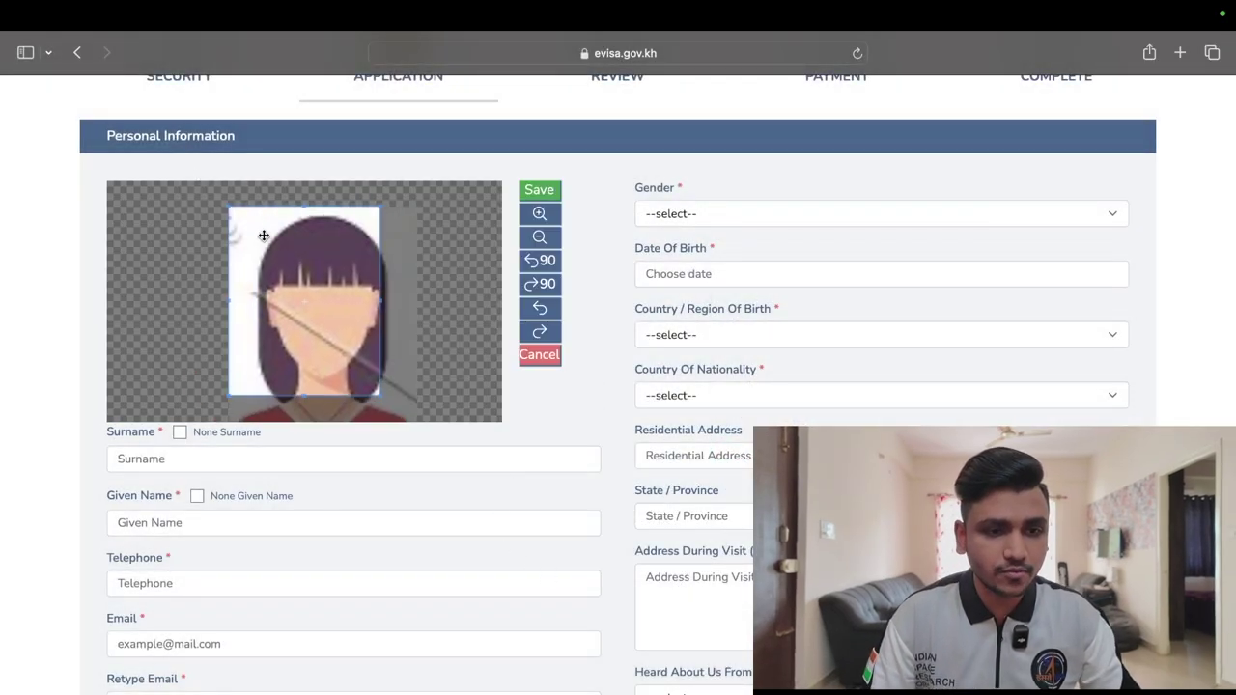
pyautogui.moveTo(380, 395); pyautogui.dragTo(404, 422)
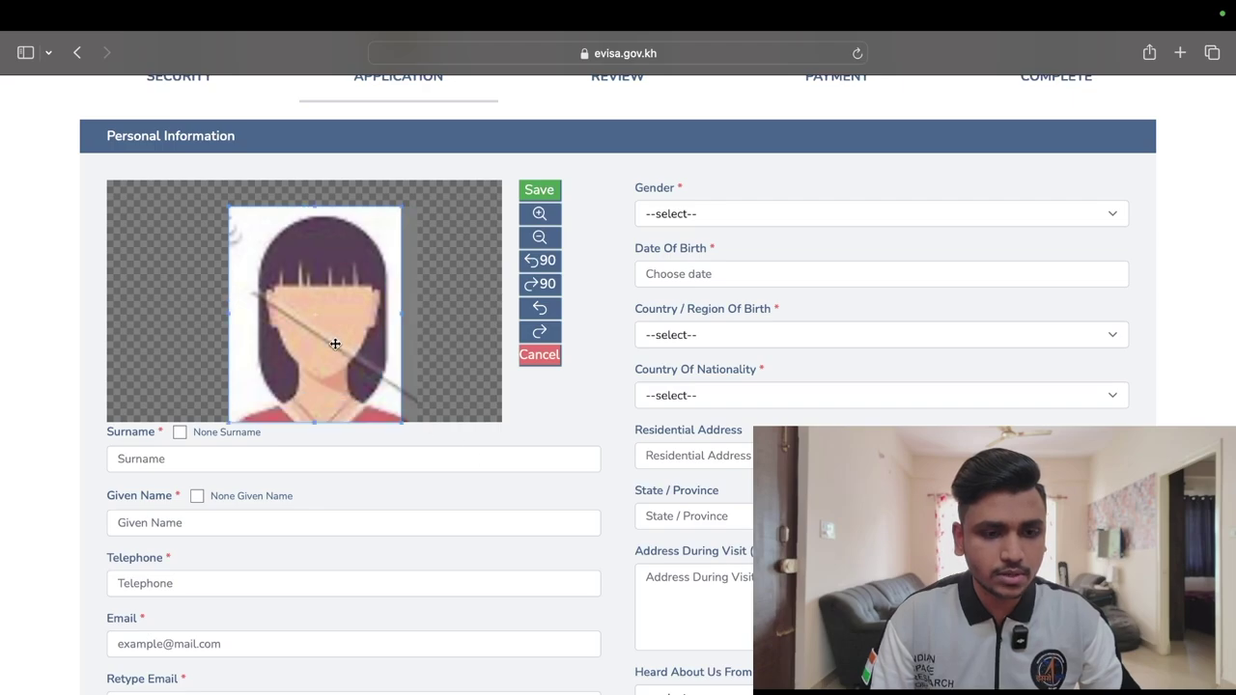
pyautogui.moveTo(306, 265); pyautogui.dragTo(326, 303)
pyautogui.click(537, 189)
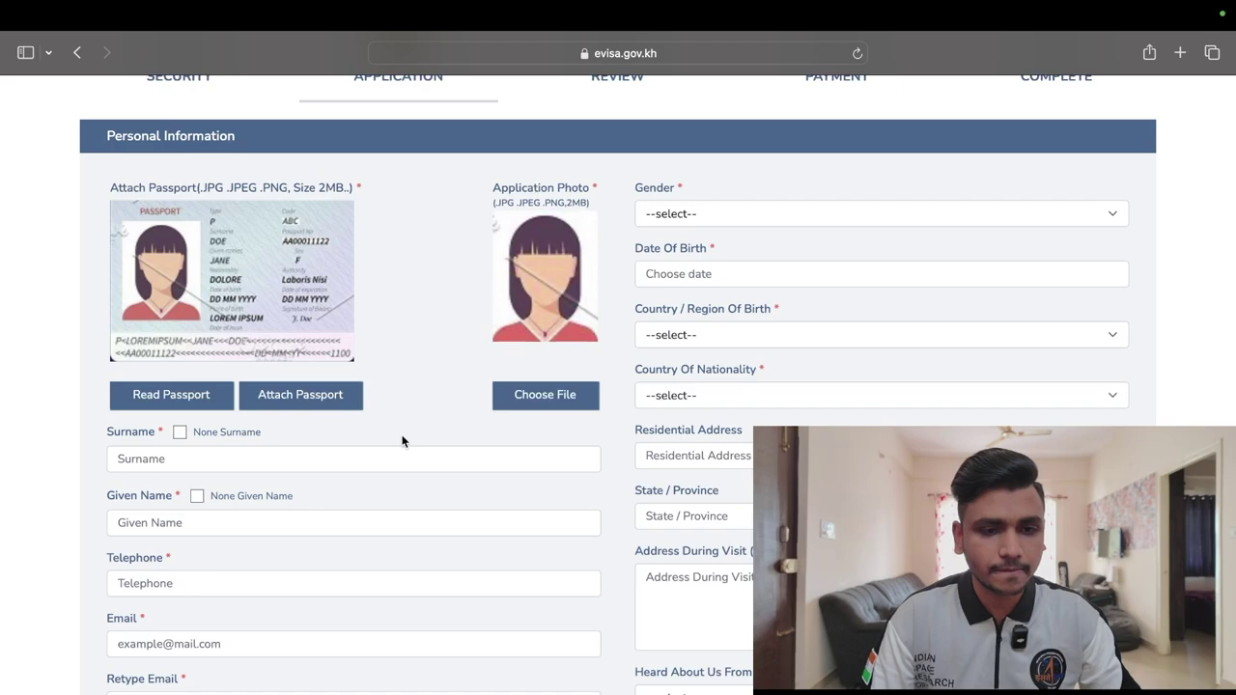
# Enter placeholder surname and given name, plus a sample phone number and e-mail address
pyautogui.click(336, 460)
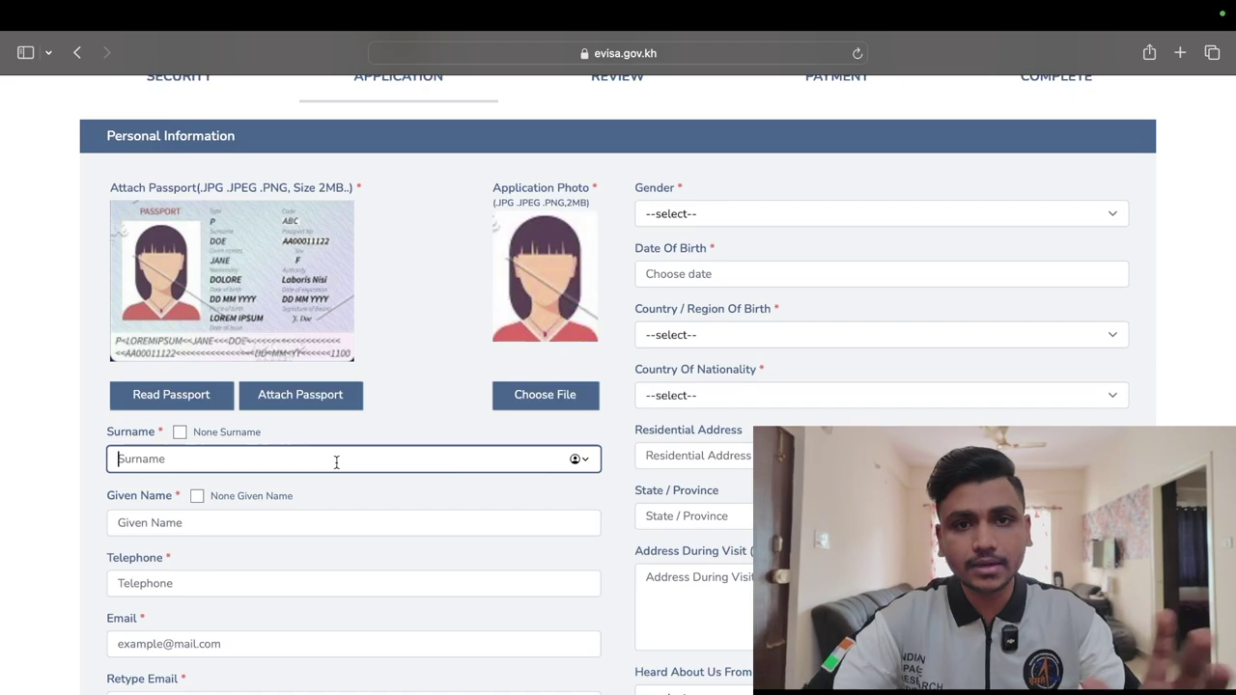
pyautogui.write('SURNAME AS PER PASSPORT')
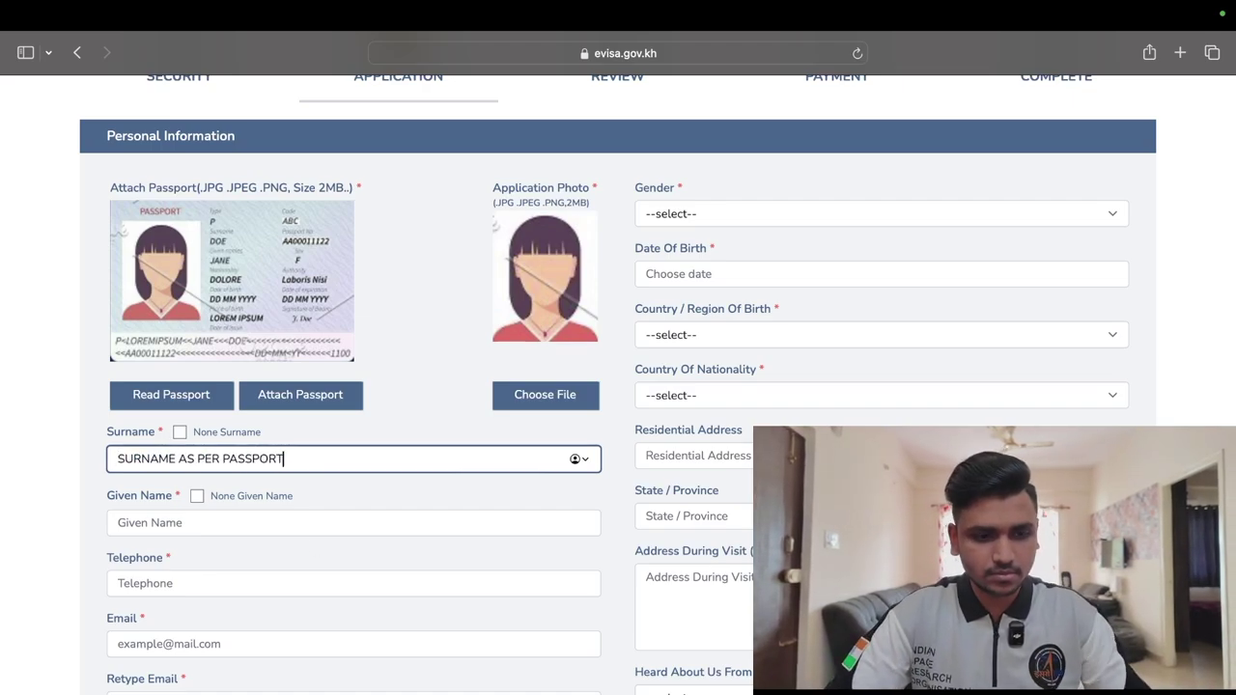
pyautogui.press('Tab')
pyautogui.write('NAME AS PER PASSPORT')
pyautogui.press('Tab')
pyautogui.write('09123456788')
pyautogui.press('Tab')
pyautogui.write('dummy@dummy.com')
pyautogui.click(235, 602)
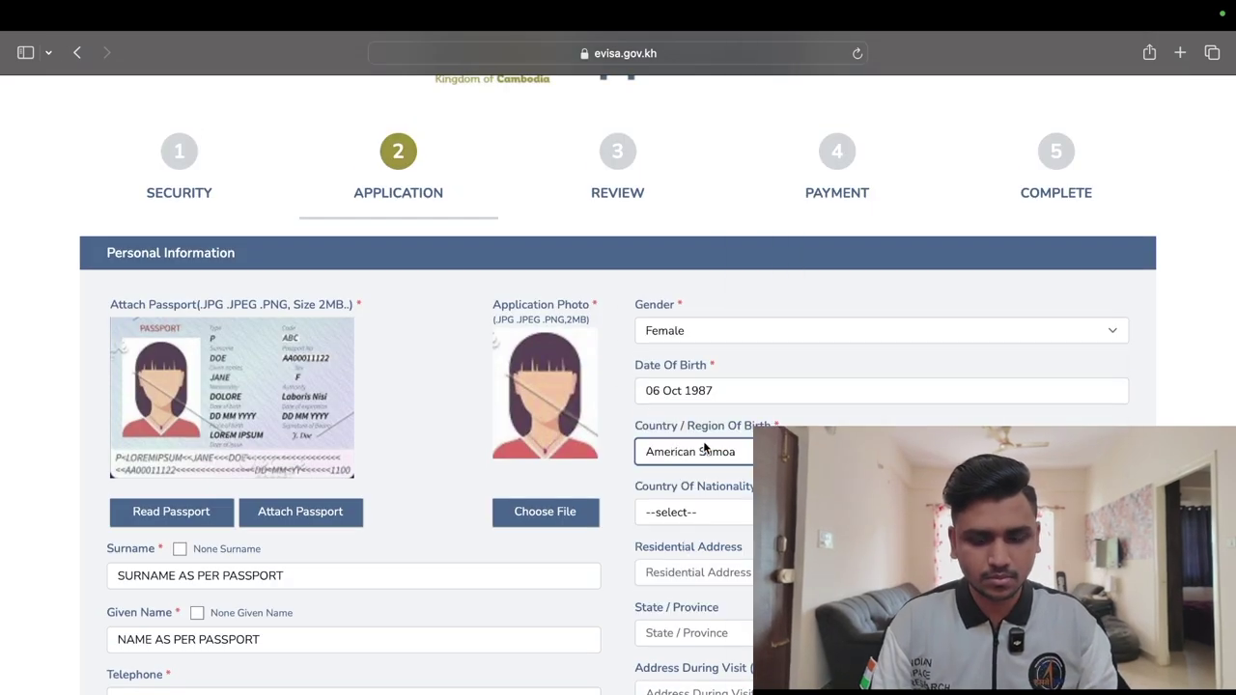
pyautogui.click(679, 526)
pyautogui.write('India')
pyautogui.press('Return')
# Enter placeholder home address, STATE, hotel address in Cambodia, 'Other' as source, and a sample passport number
pyautogui.press('Tab')
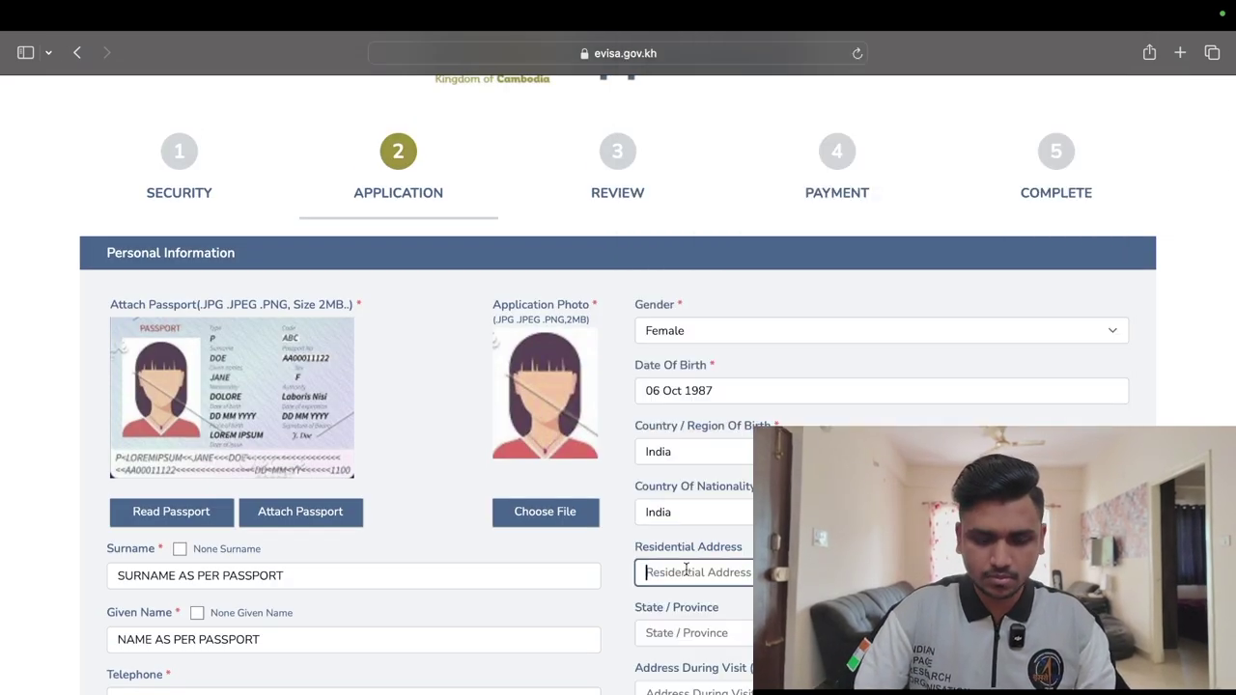
pyautogui.write('ADDRESS AS PER PASSPORT')
pyautogui.press('Tab')
pyautogui.write('STATE')
pyautogui.press('Tab')
pyautogui.write('YOUR HOSTEL/HOTEL ADDRESS')
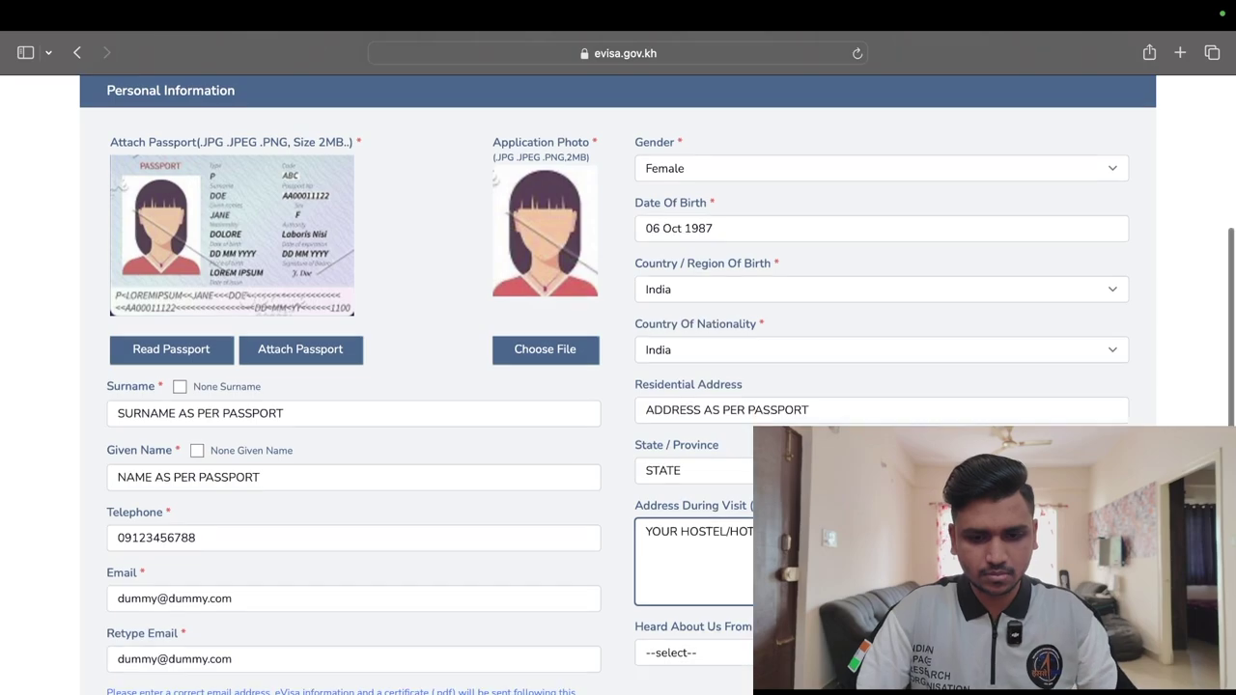
pyautogui.press('Tab')
pyautogui.write('Other')
pyautogui.press('Tab')
pyautogui.write('ABCD1234')
# Set the passport issue date to 20 Oct 2016
pyautogui.click(150, 473)
pyautogui.click(240, 512)
pyautogui.click(239, 367)
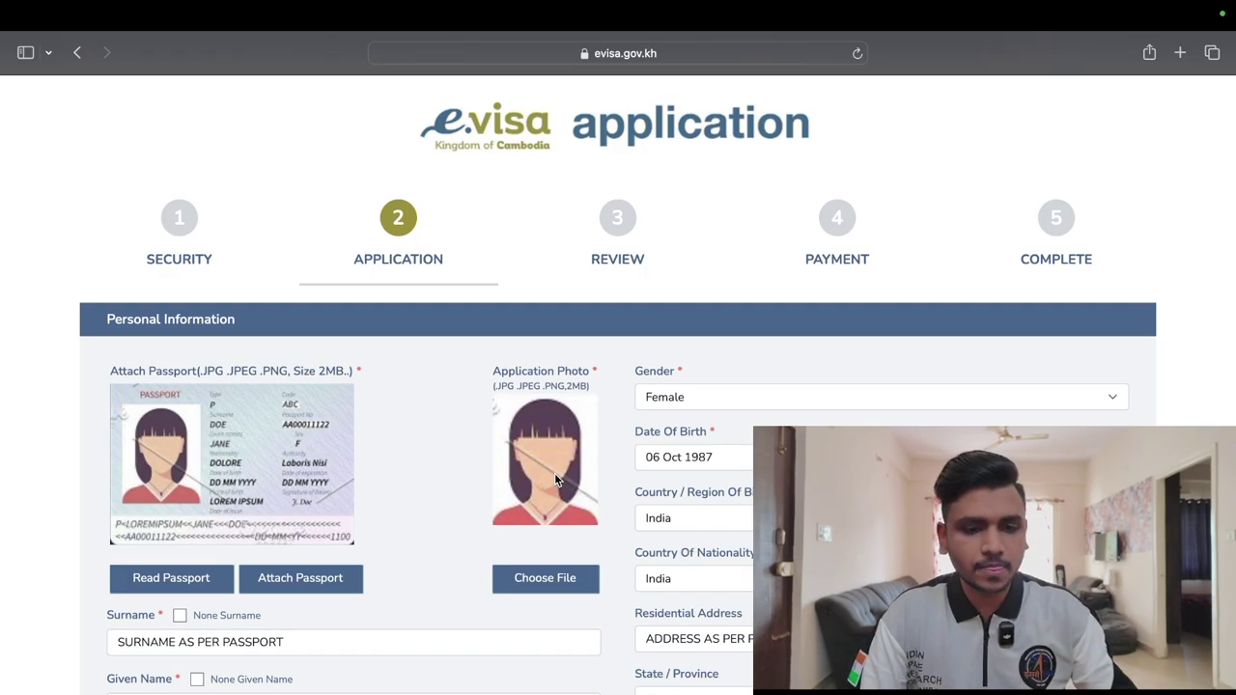
pyautogui.scroll(-3, 432, 589)
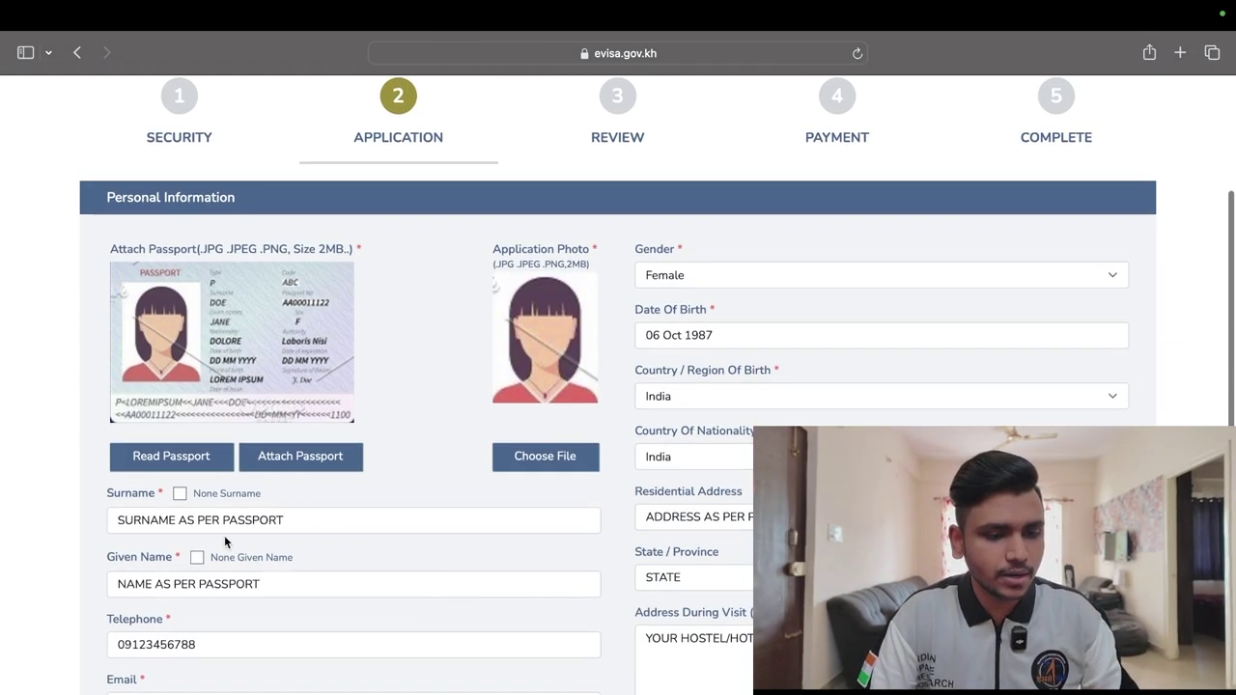
pyautogui.scroll(-2, 209, 629)
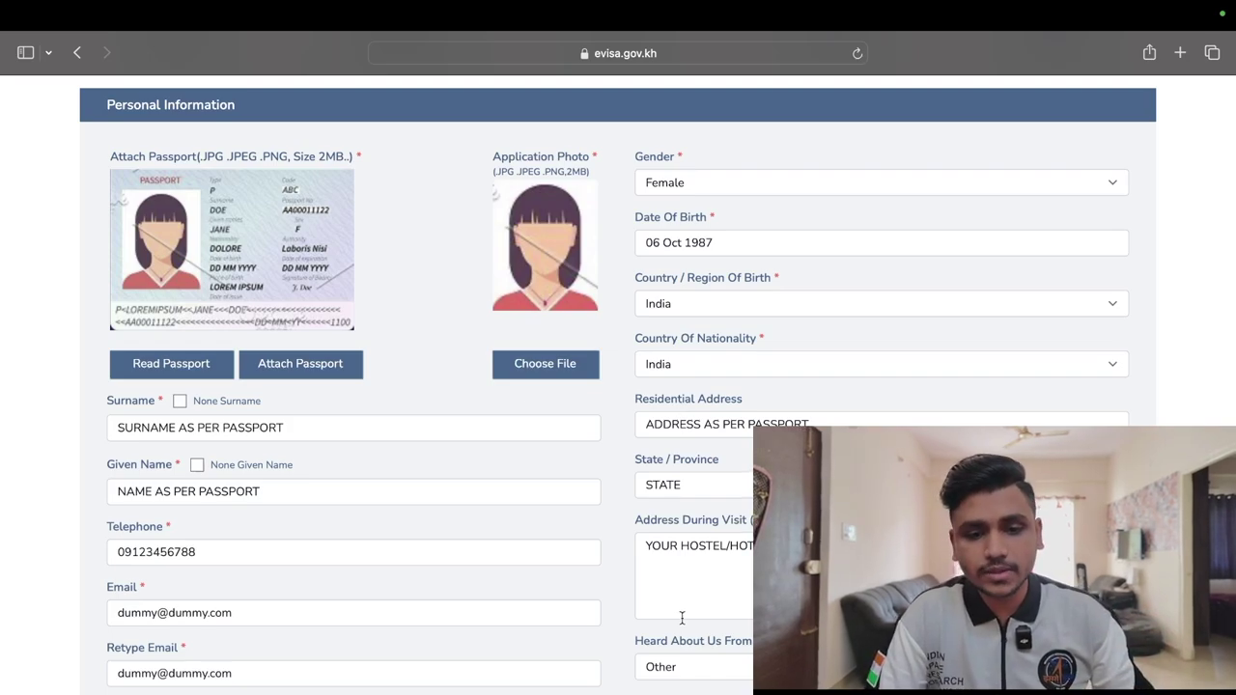
pyautogui.scroll(-2, 674, 527)
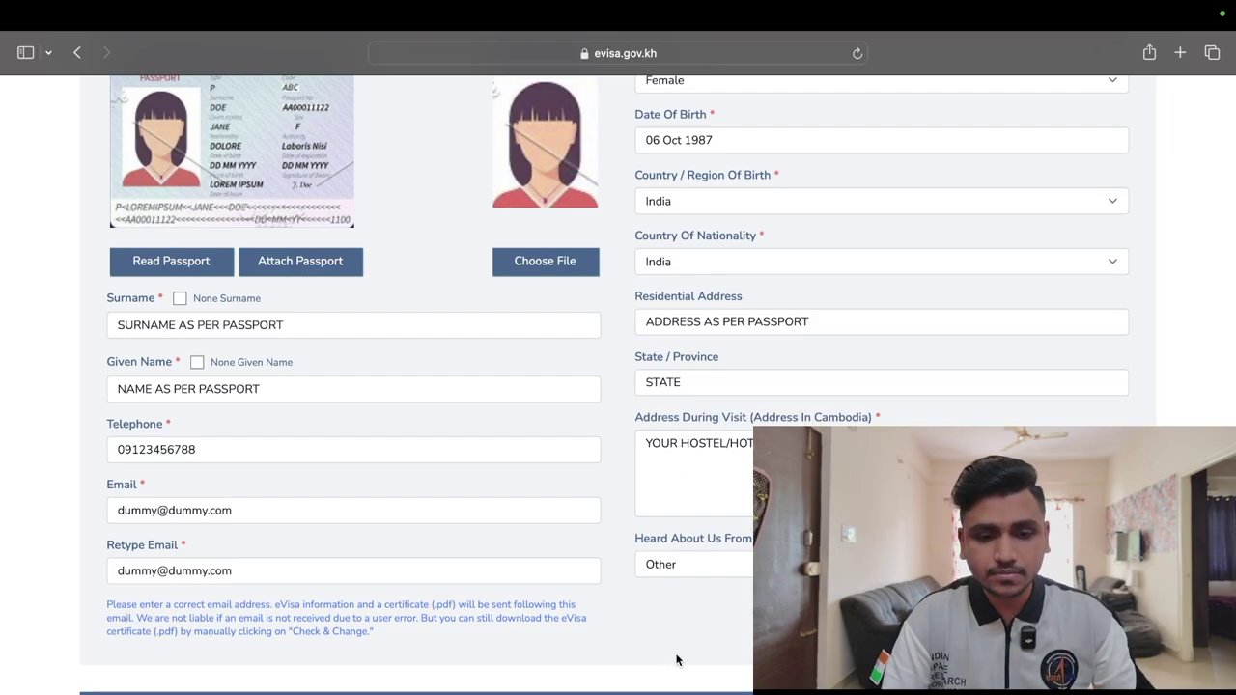
pyautogui.scroll(-5, 699, 564)
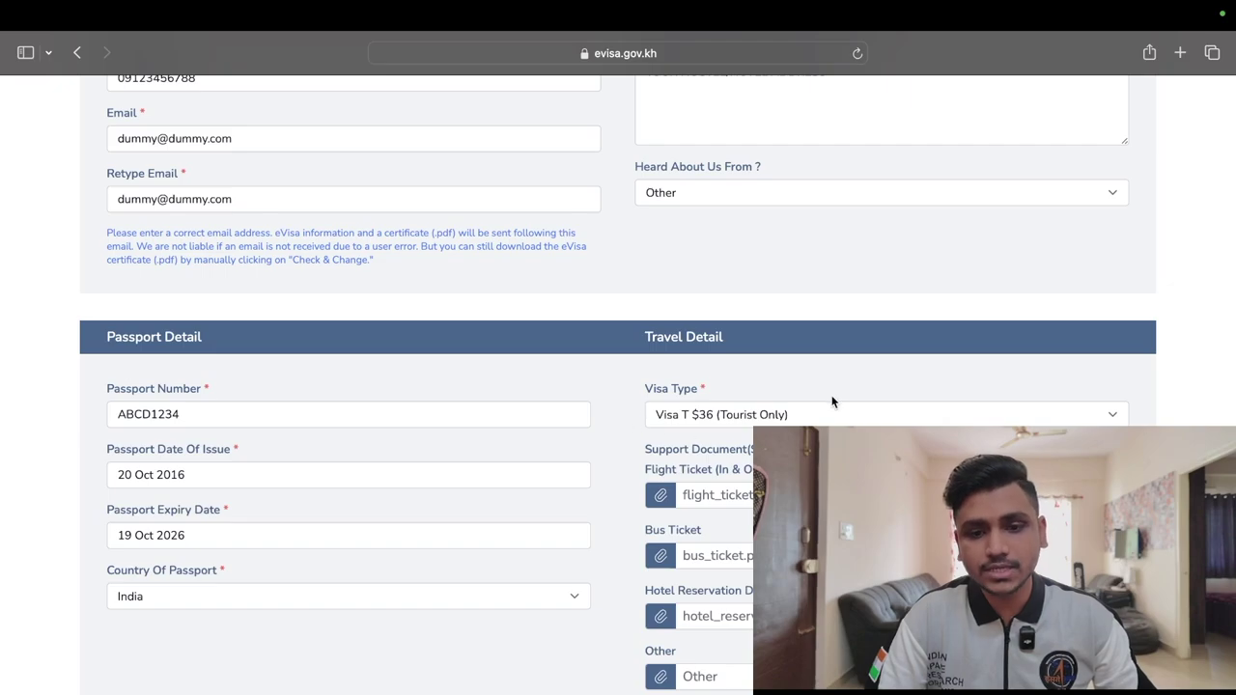
pyautogui.scroll(-2, 714, 498)
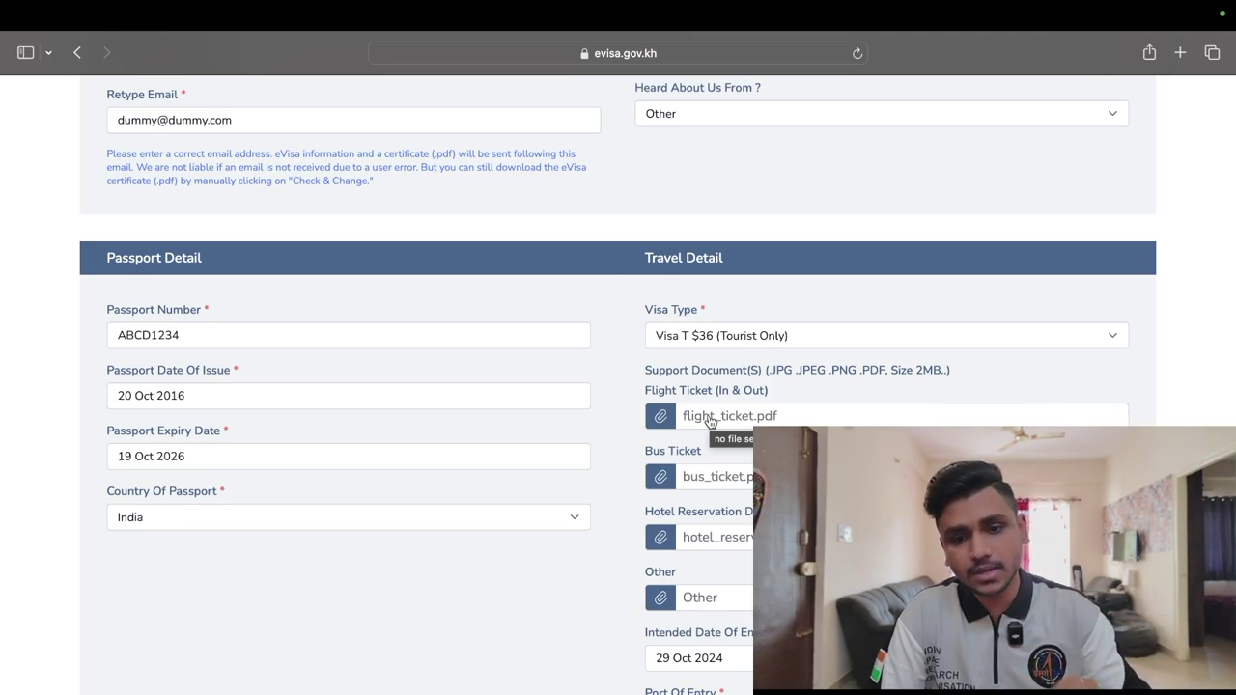
pyautogui.scroll(-1, 688, 541)
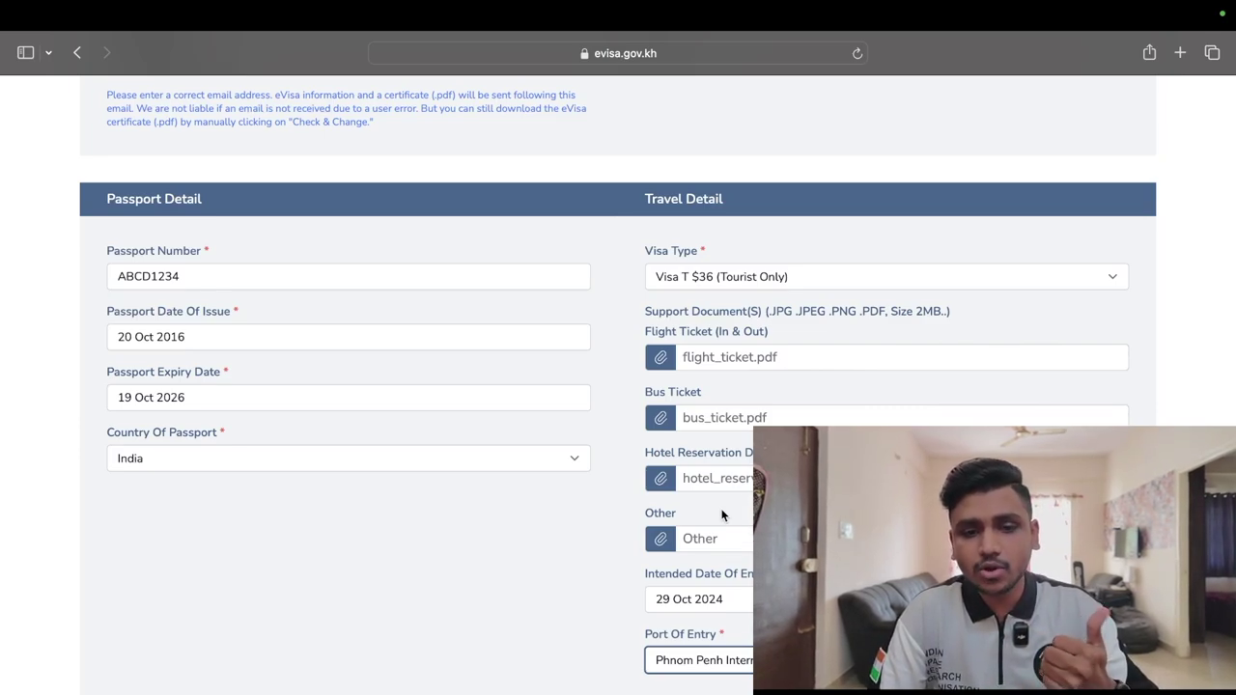
pyautogui.scroll(-2, 722, 515)
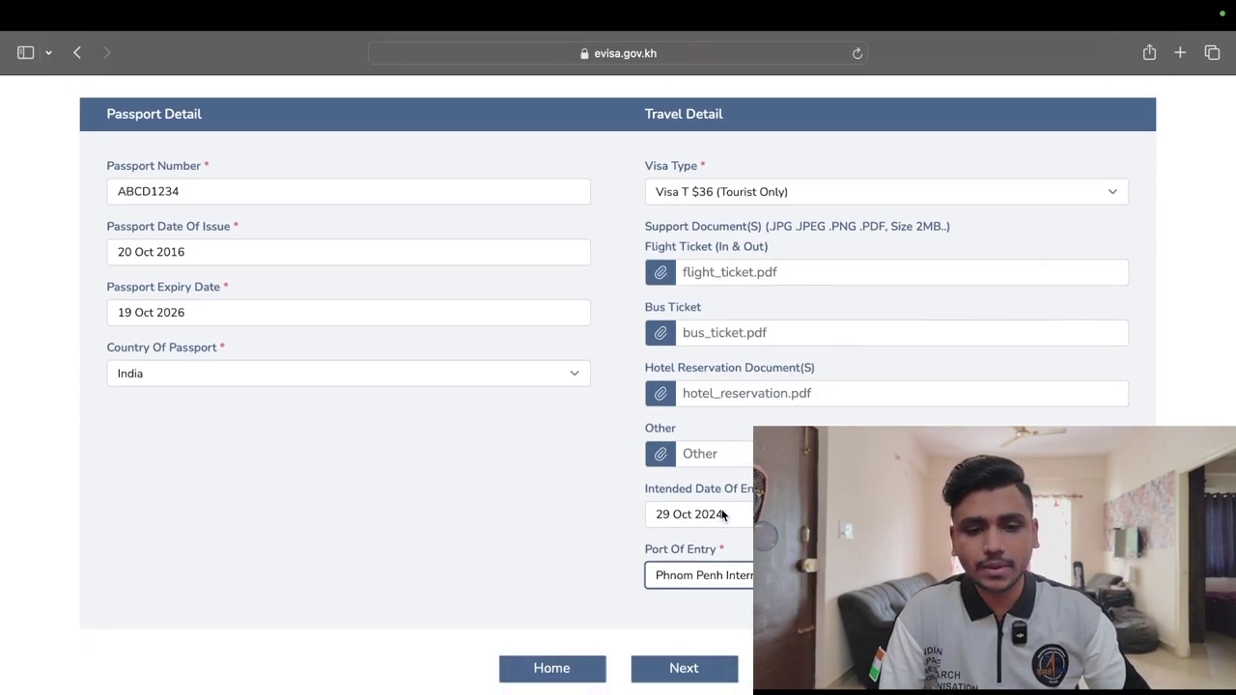
pyautogui.click(710, 571)
pyautogui.click(582, 558)
pyautogui.click(691, 570)
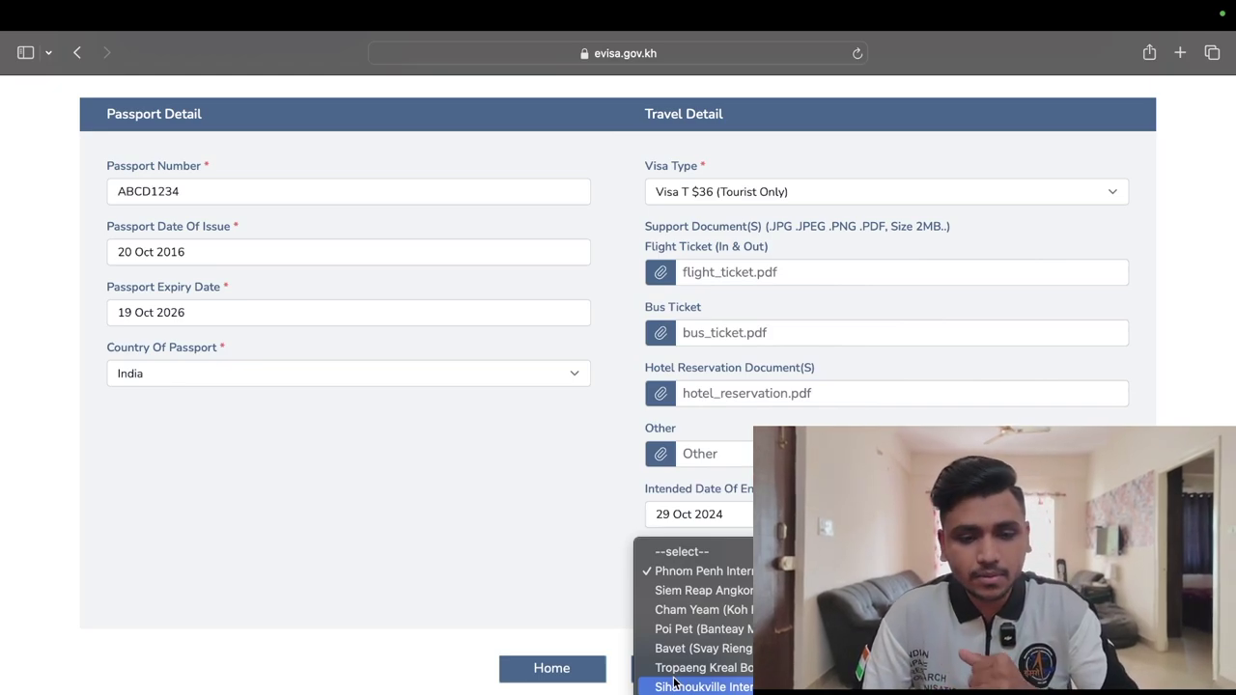
pyautogui.click(578, 558)
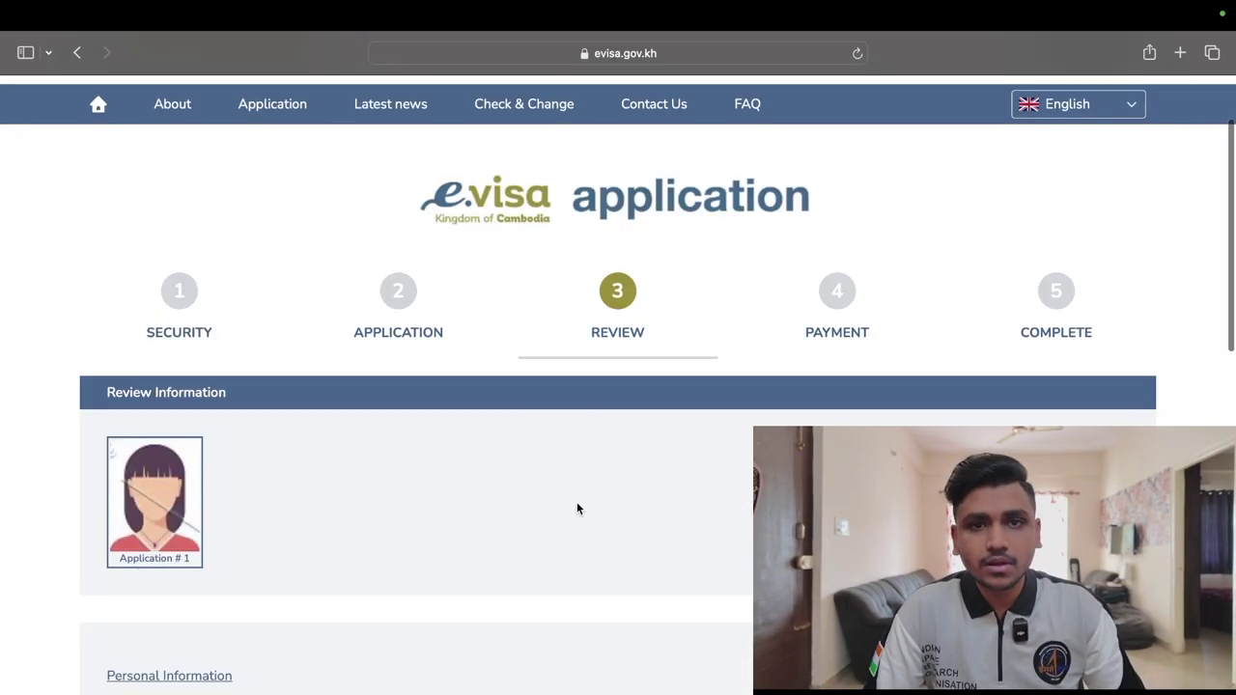
# Scroll through the Review page, accept the terms and submit, reaching the 36.00 USD payment
pyautogui.scroll(-3, 576, 505)
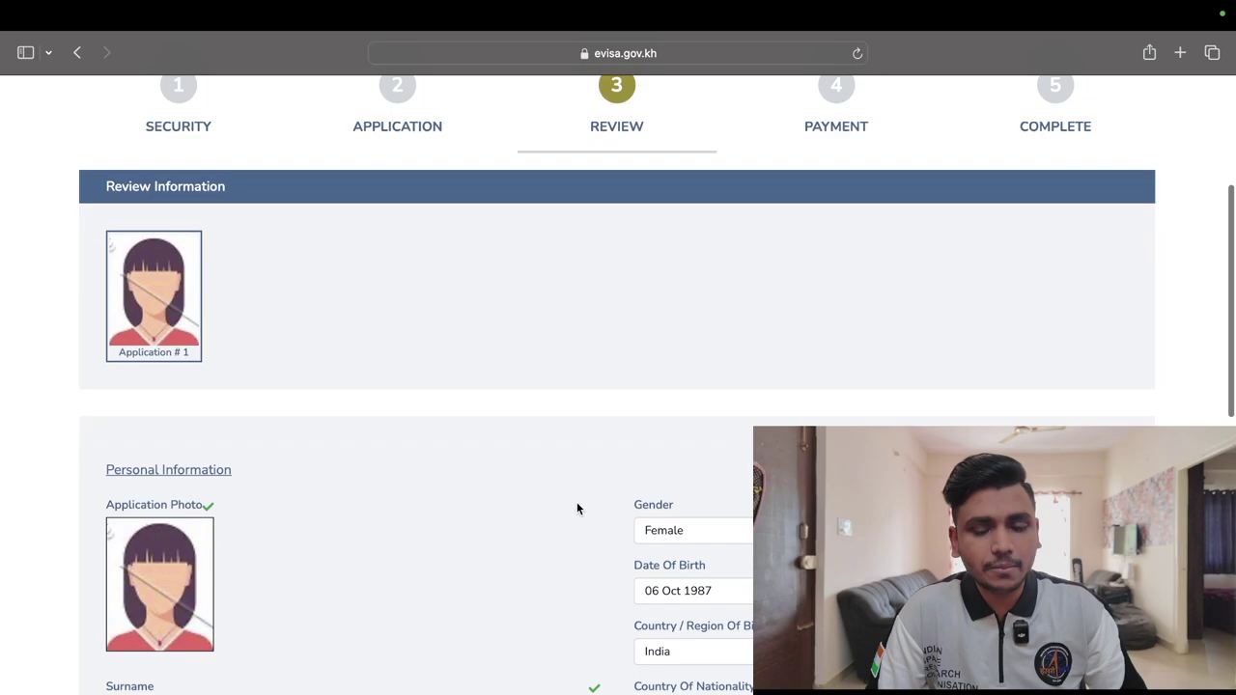
pyautogui.scroll(-2, 576, 508)
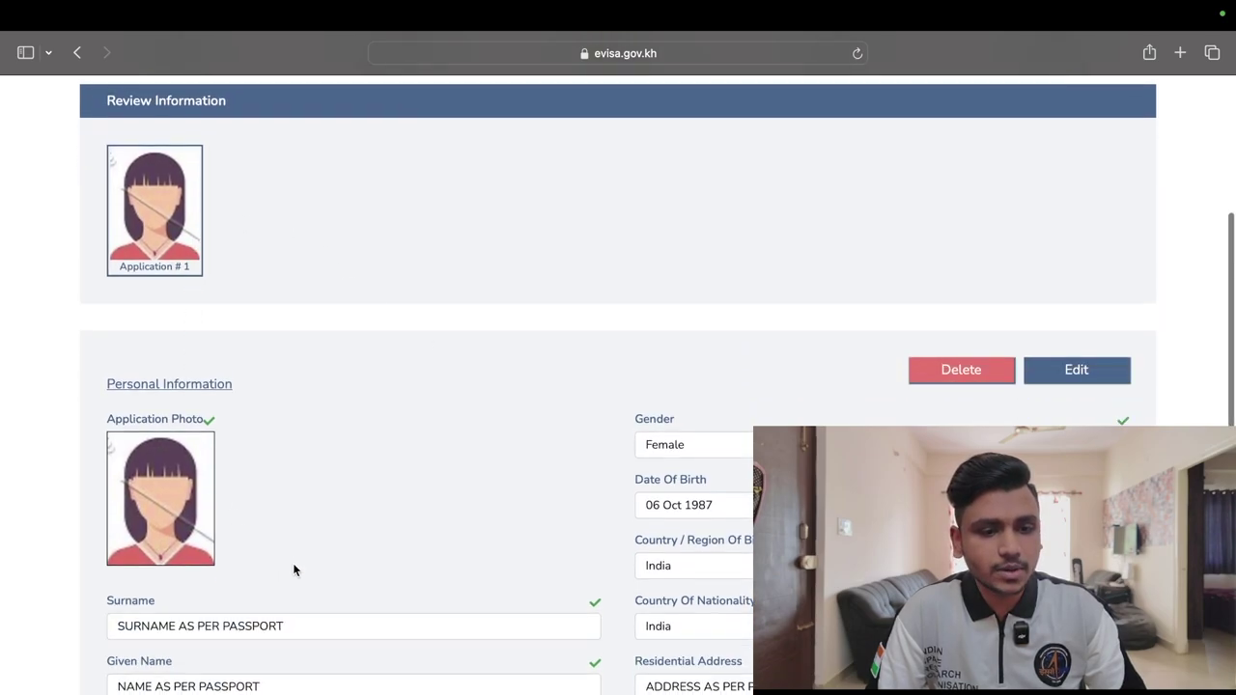
pyautogui.scroll(-3, 295, 569)
pyautogui.scroll(-1, 357, 633)
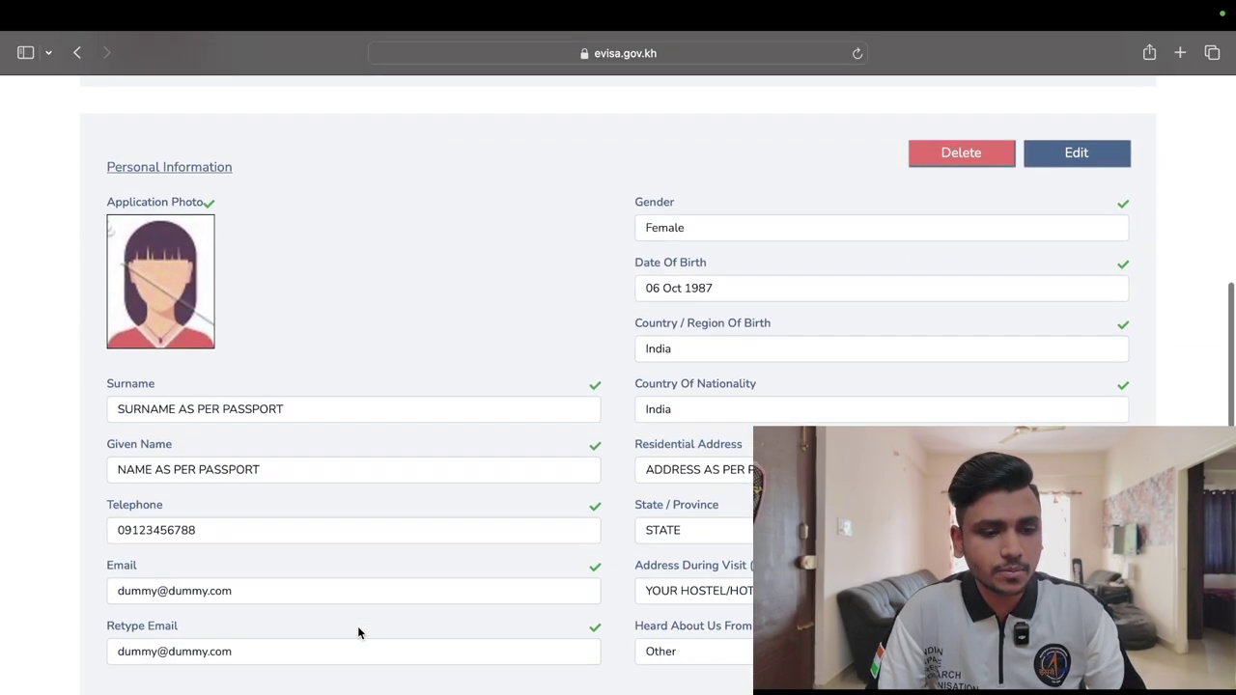
pyautogui.scroll(-5, 359, 632)
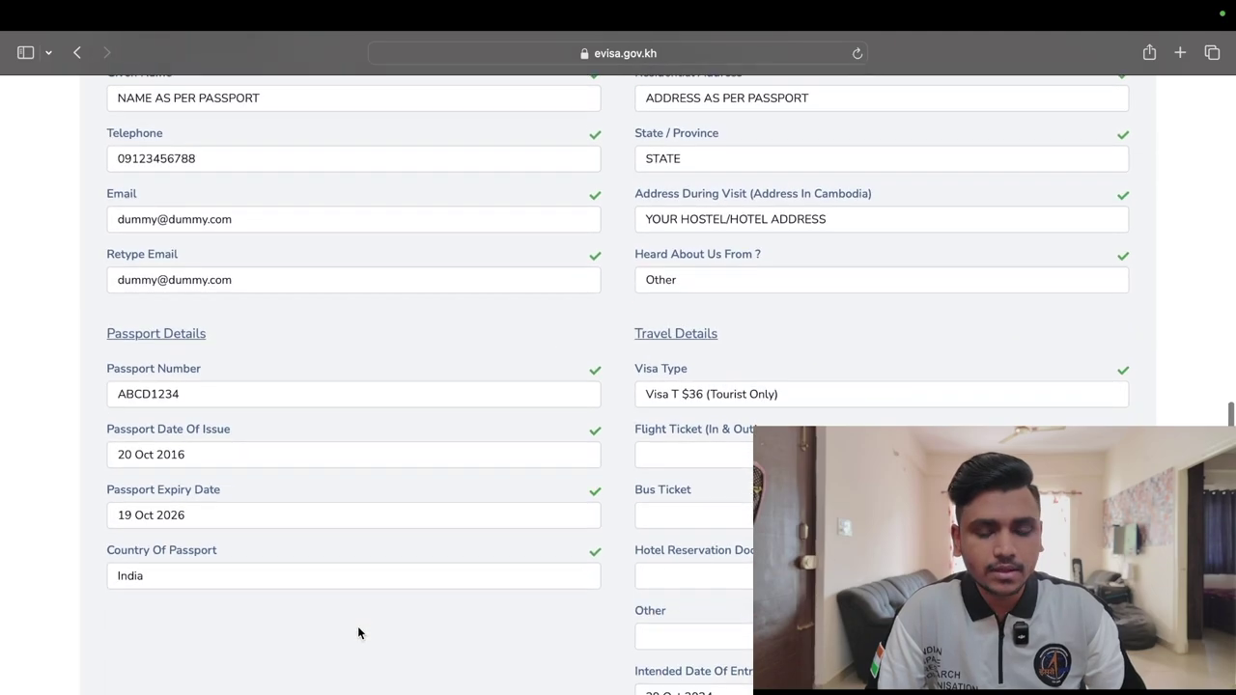
pyautogui.scroll(-2, 357, 626)
pyautogui.scroll(6, 357, 626)
pyautogui.scroll(-8, 357, 632)
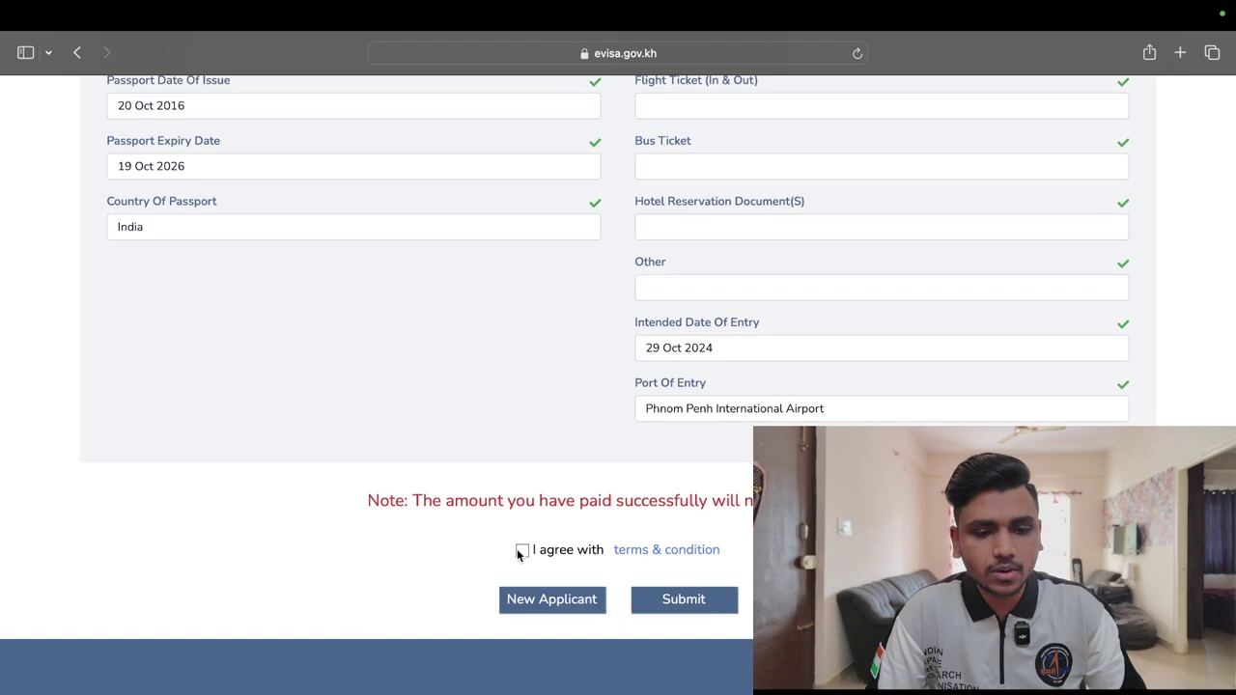
pyautogui.click(682, 598)
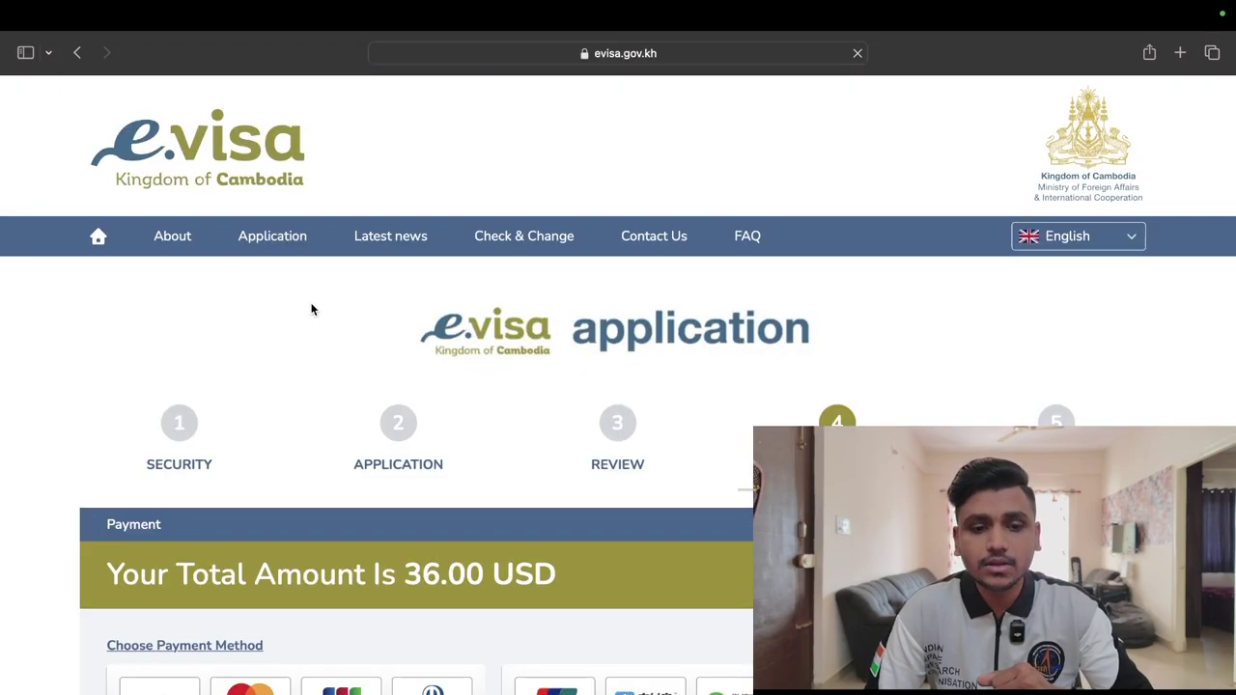
# Scroll the Payment page, then click into Reference No and Email Primary on Check Certificate, leaving both empty
pyautogui.scroll(-3, 312, 310)
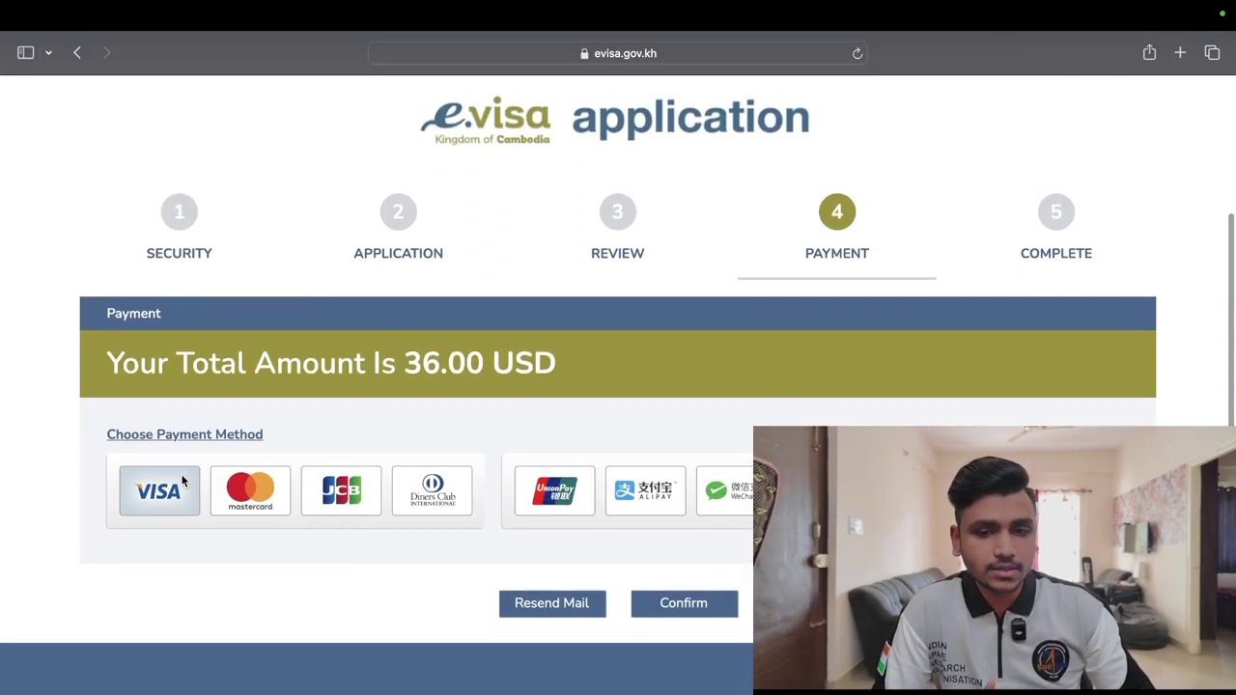
pyautogui.scroll(-1, 262, 617)
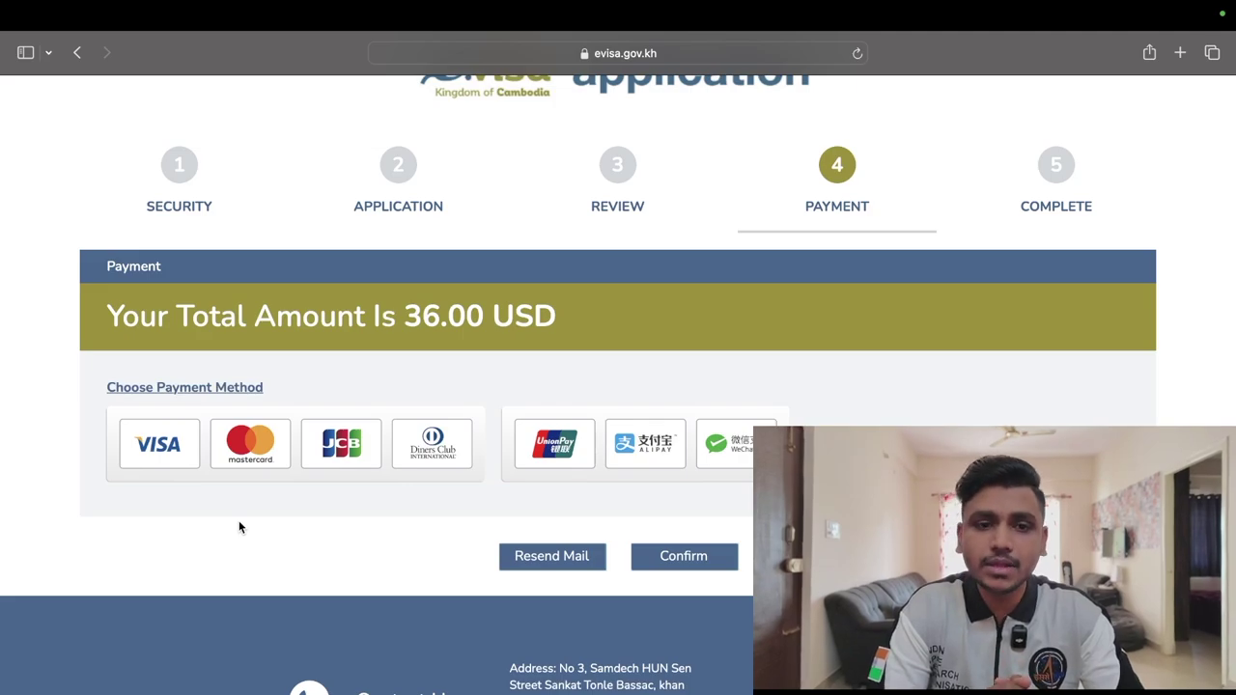
pyautogui.scroll(5, 239, 525)
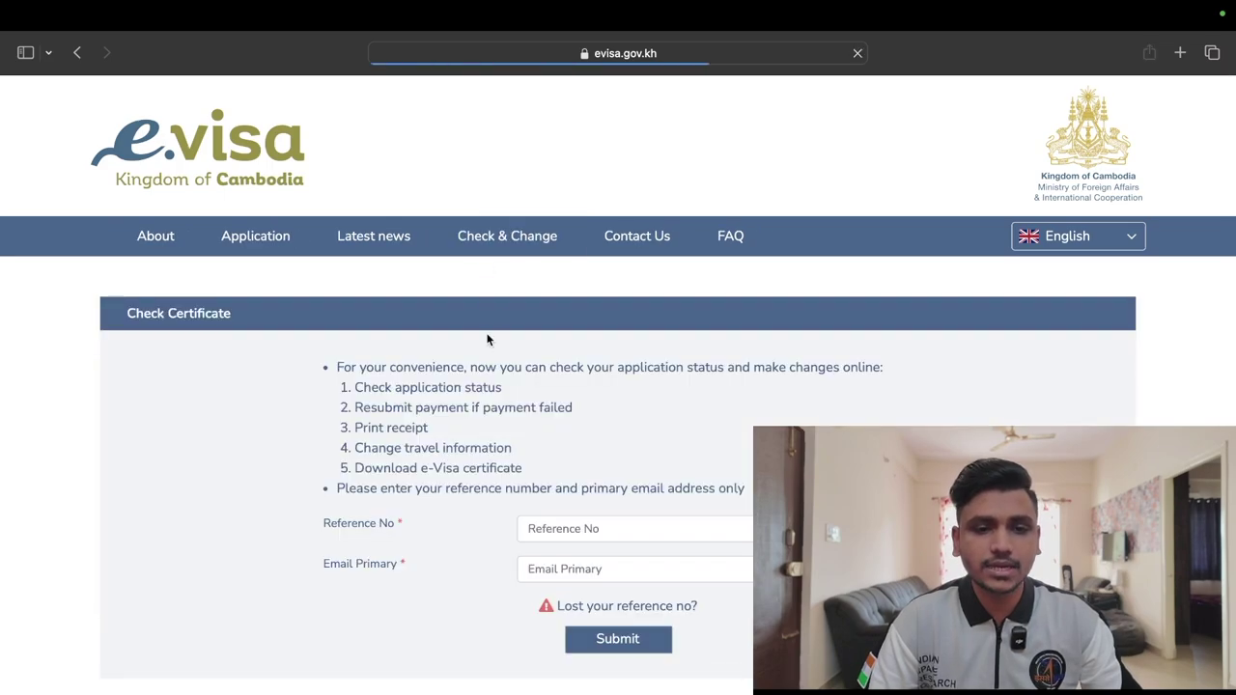
pyautogui.click(576, 523)
pyautogui.click(558, 570)
pyautogui.click(430, 657)
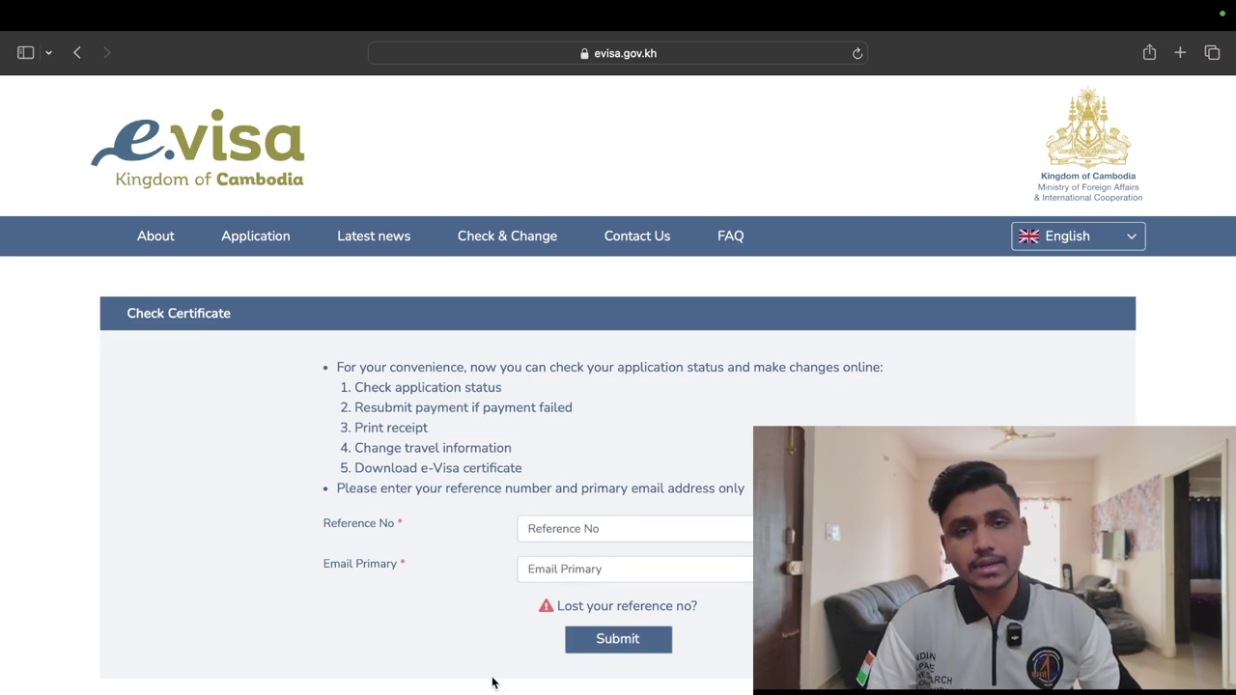